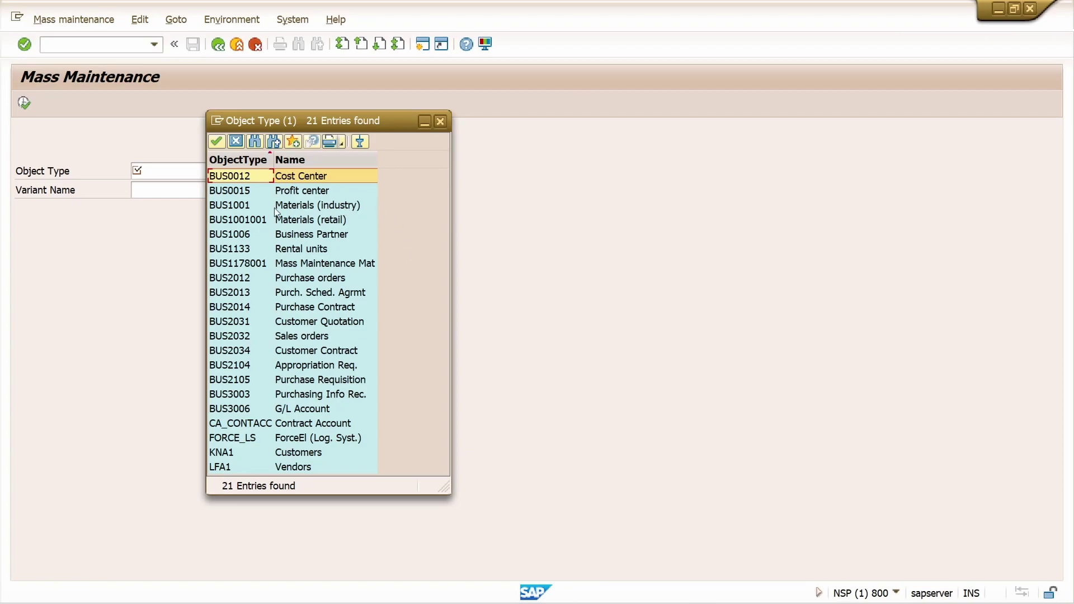
Step: Start mass maintenance for object type BUS1001, Materials (industry), and acknowledge the information on selecting tables
{"action": "left_click", "coordinate": [230, 207]}
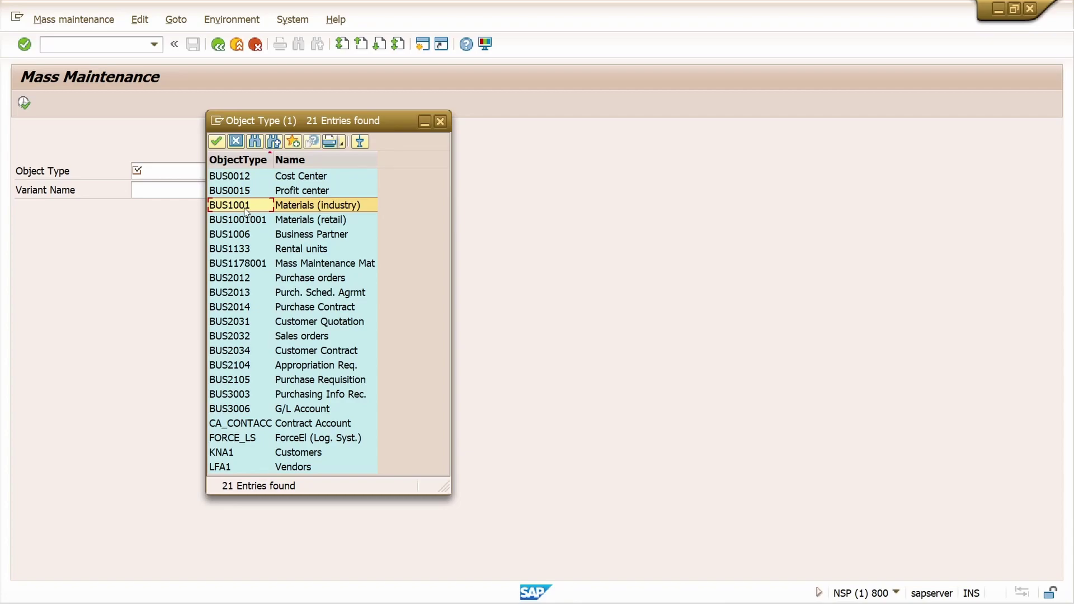
{"action": "double_click", "coordinate": [244, 210]}
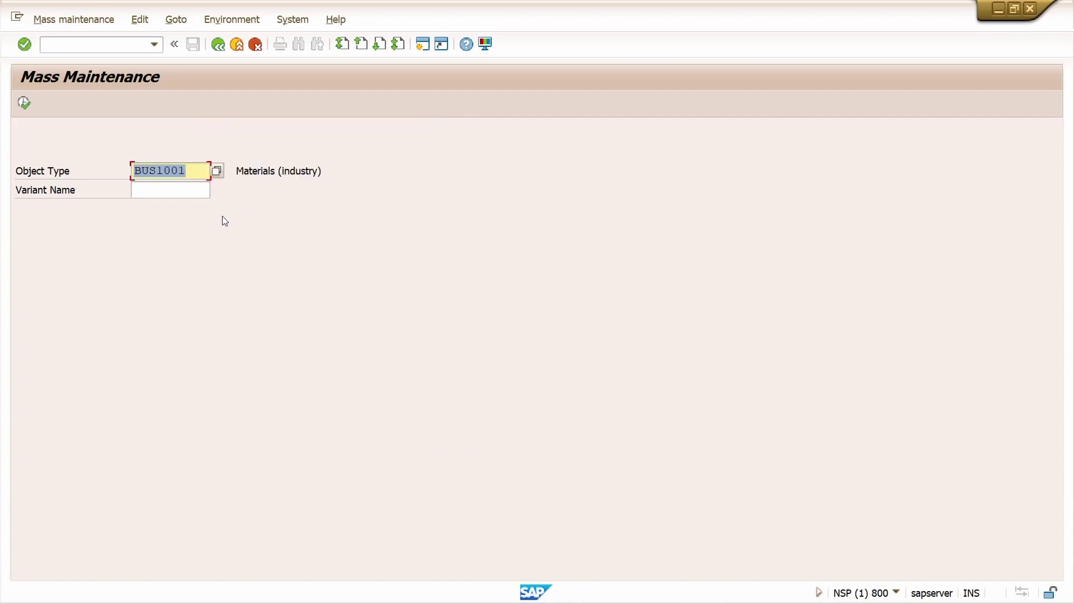
{"action": "left_click", "coordinate": [23, 103]}
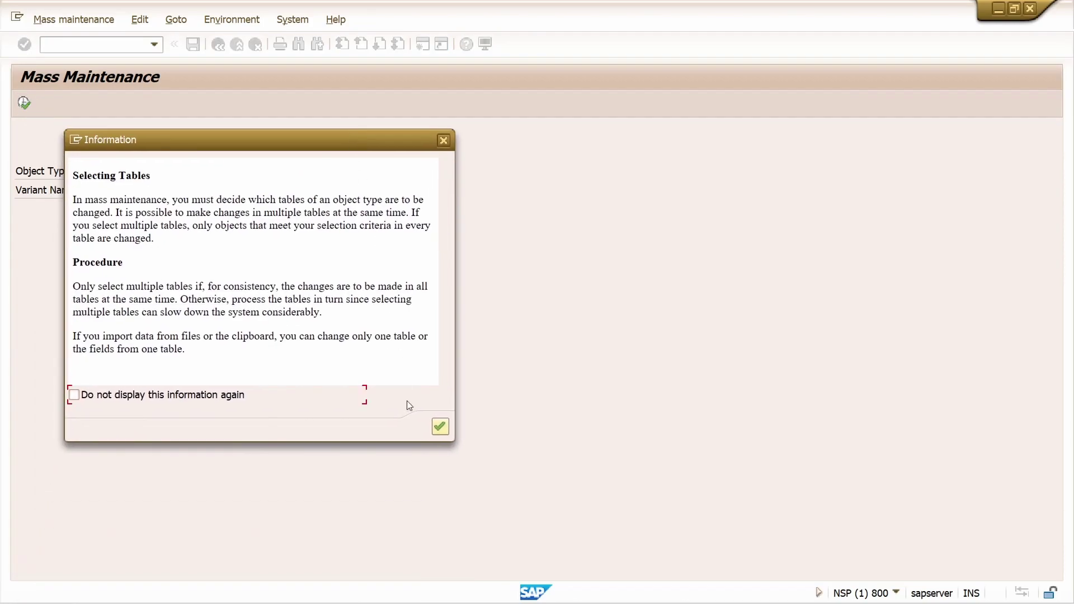
{"action": "left_click", "coordinate": [440, 426]}
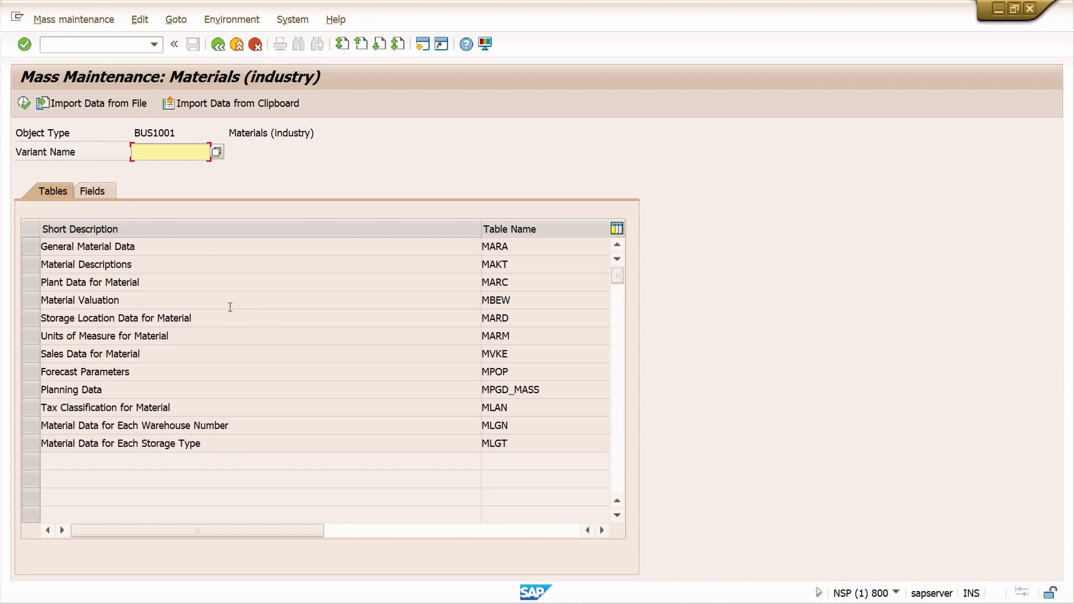
Step: Select the Plant Data for Material table (MARC), then find and select the purchasing group field by searching for marc-ekgrp
{"action": "left_click", "coordinate": [29, 282]}
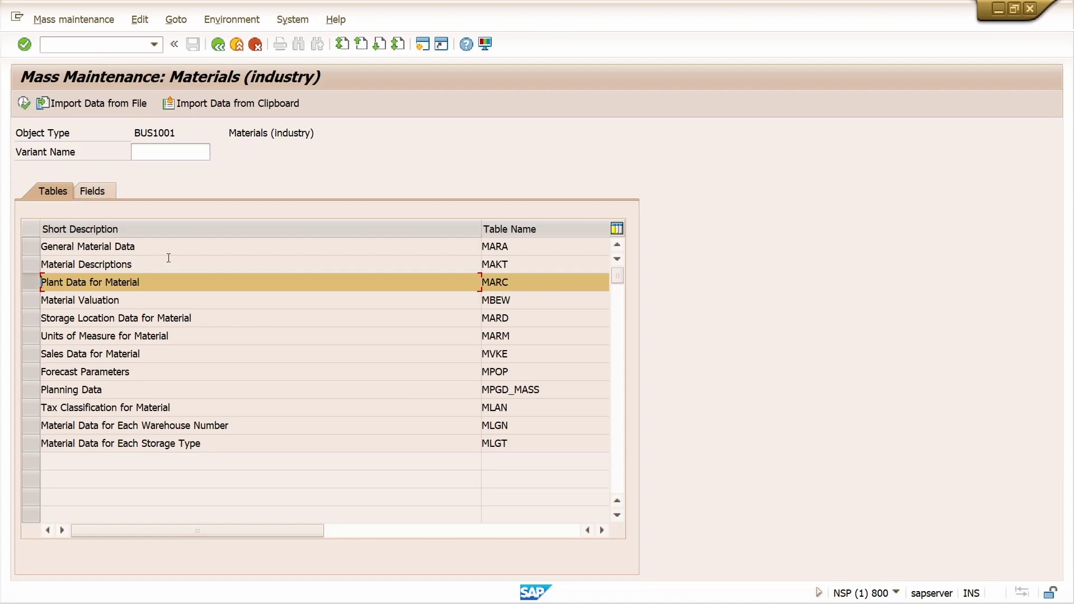
{"action": "left_click", "coordinate": [100, 193]}
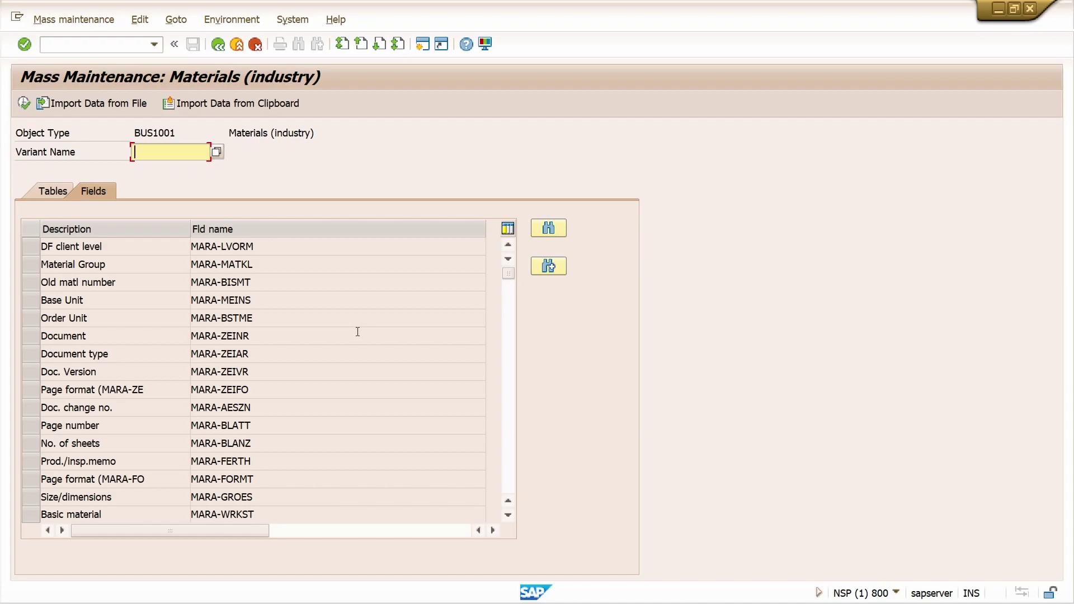
{"action": "left_click", "coordinate": [552, 229]}
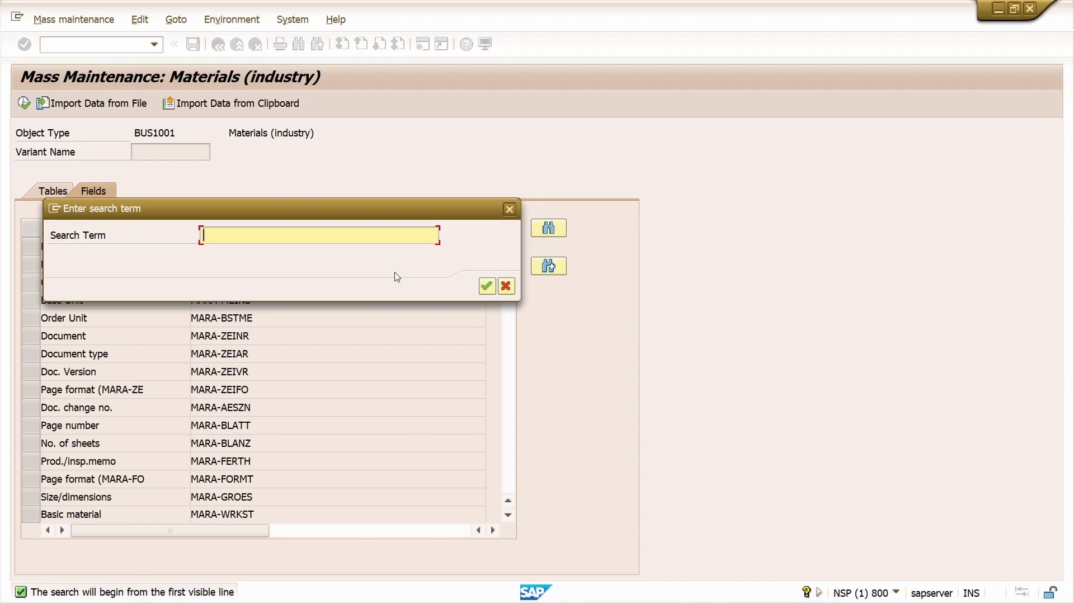
{"action": "type", "text": "marc-ekgrp"}
{"action": "left_click", "coordinate": [486, 287]}
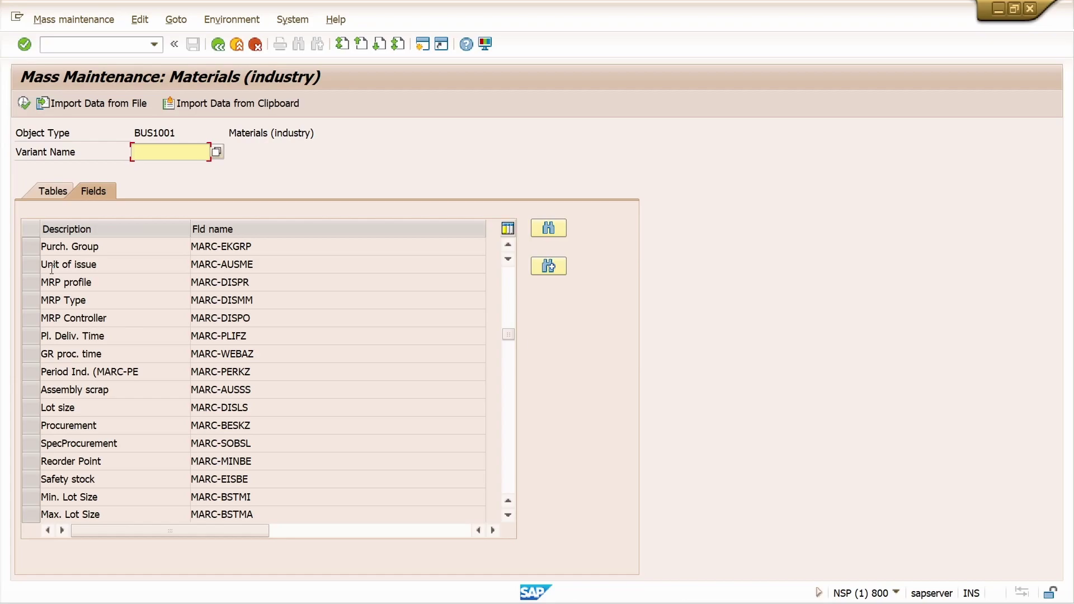
{"action": "left_click", "coordinate": [26, 248]}
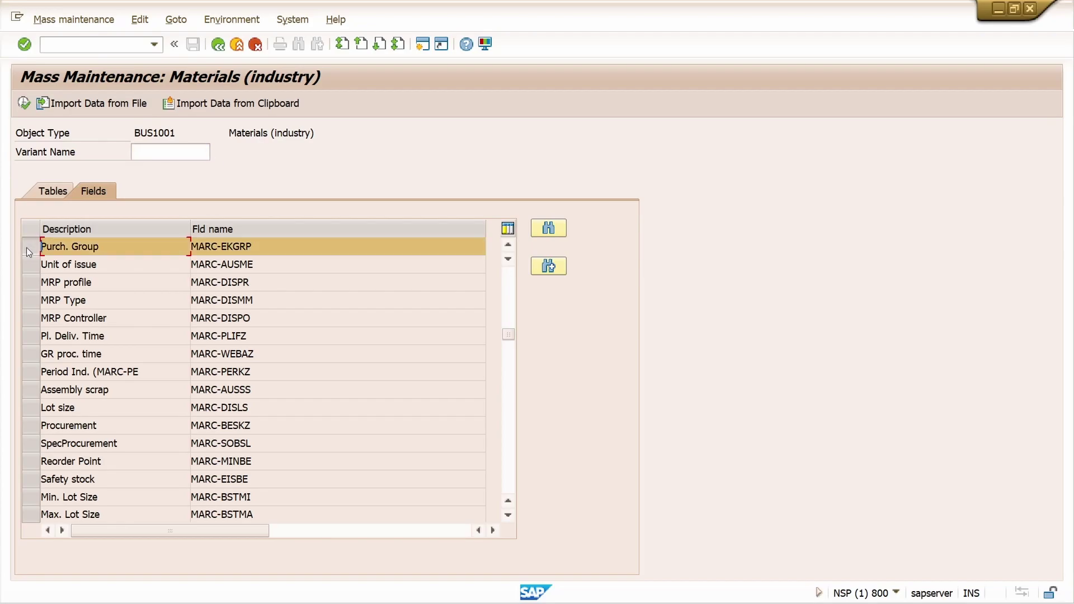
Step: Execute the mass maintenance for the selected table and field, and accept the warning about changing many objects
{"action": "left_click", "coordinate": [26, 105]}
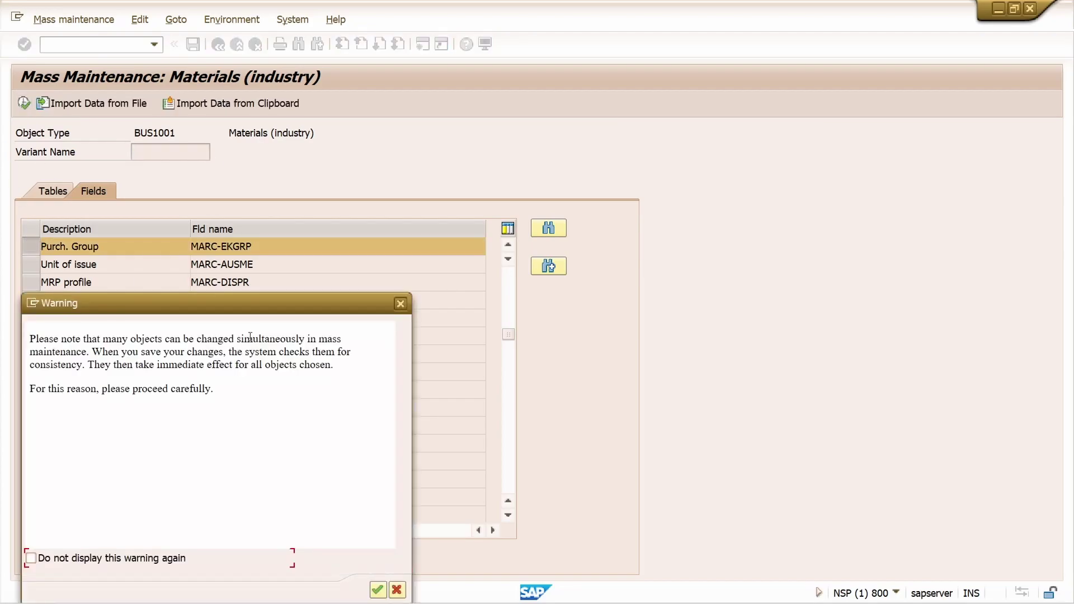
{"action": "left_click_drag", "start_coordinate": [266, 310], "coordinate": [312, 173]}
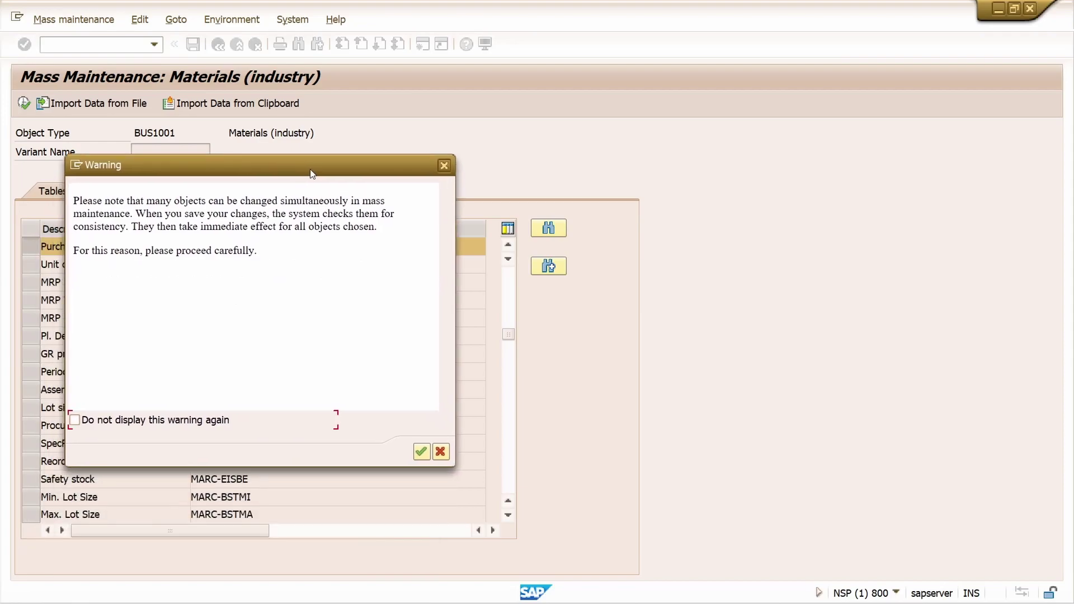
{"action": "left_click", "coordinate": [421, 452]}
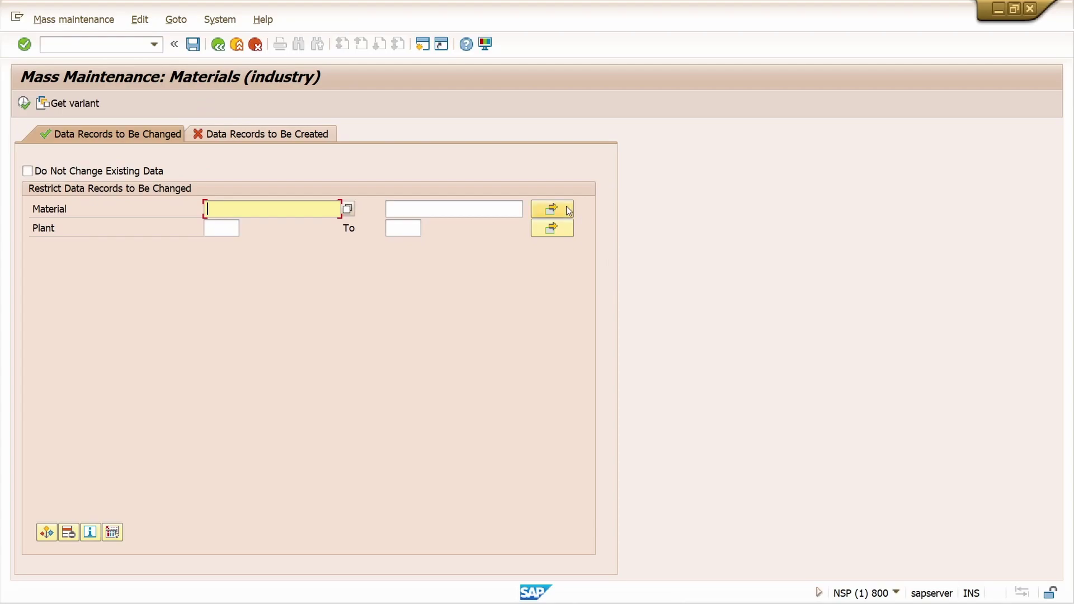
Step: Restrict the records for change to the material numbers pasted from the clipboard and plant 1000, and display all records
{"action": "left_click", "coordinate": [556, 208]}
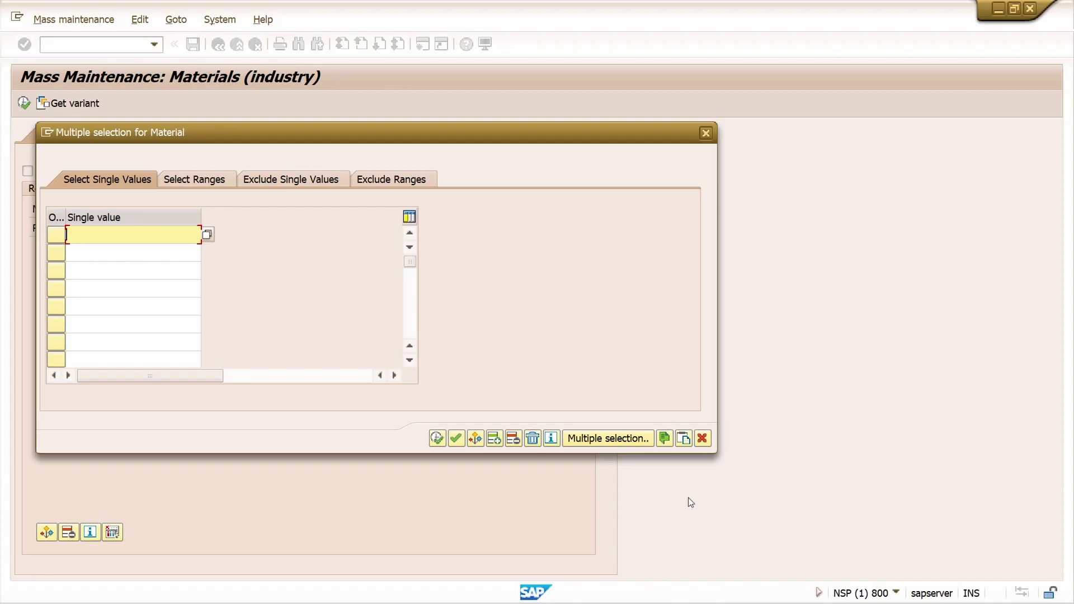
{"action": "left_click", "coordinate": [679, 444]}
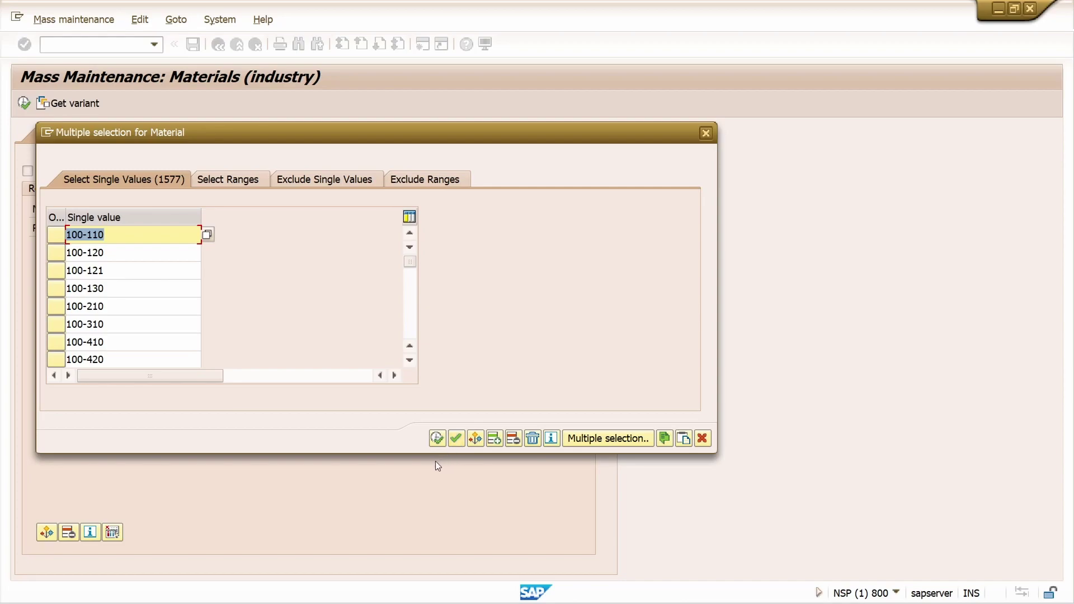
{"action": "left_click", "coordinate": [437, 439]}
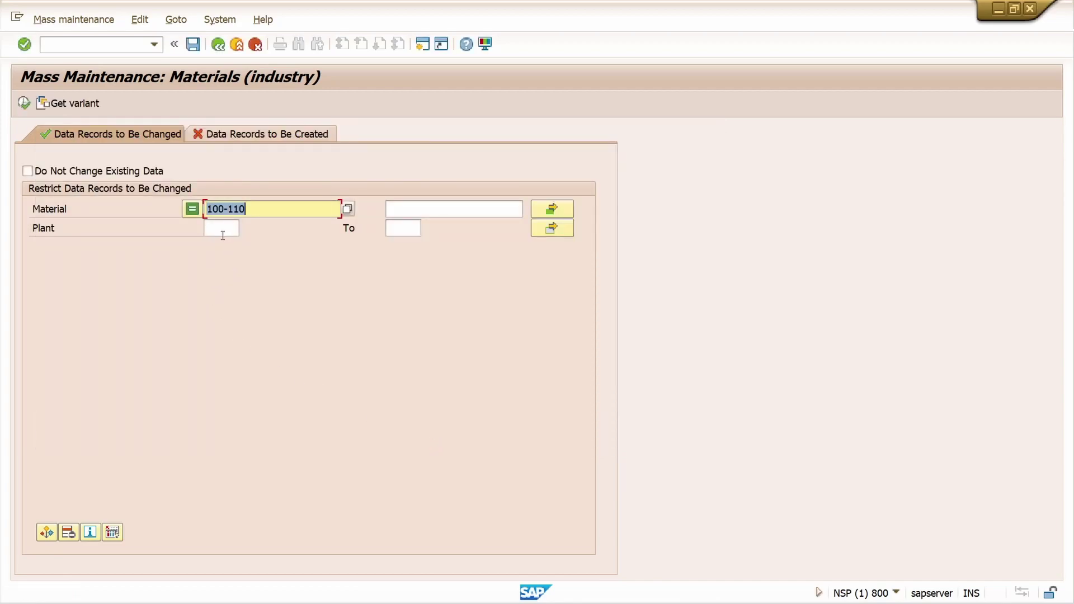
{"action": "left_click", "coordinate": [223, 235]}
{"action": "type", "text": "1000"}
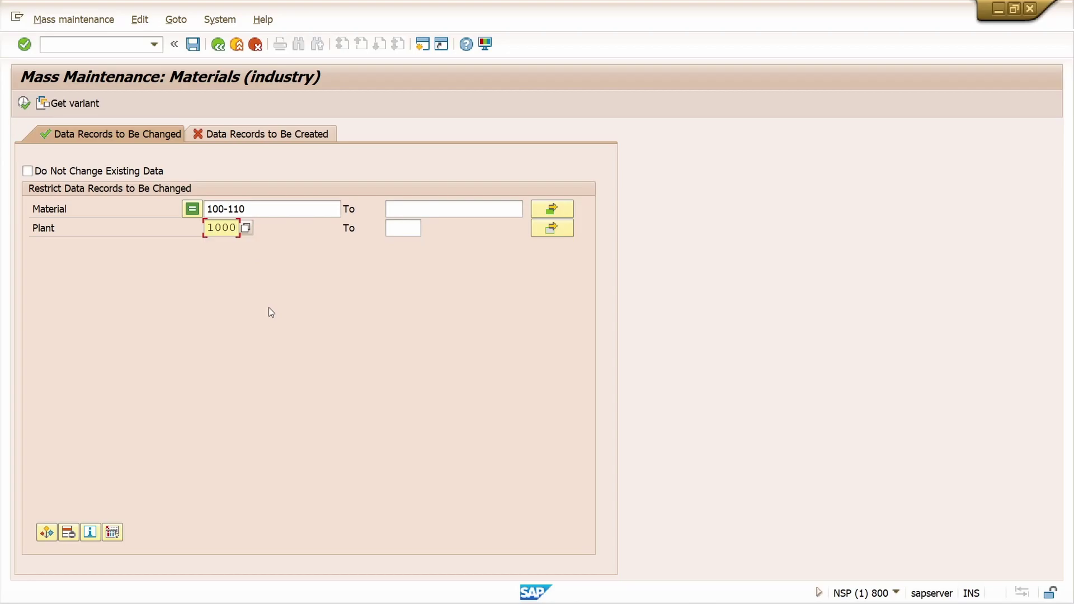
{"action": "left_click", "coordinate": [23, 104]}
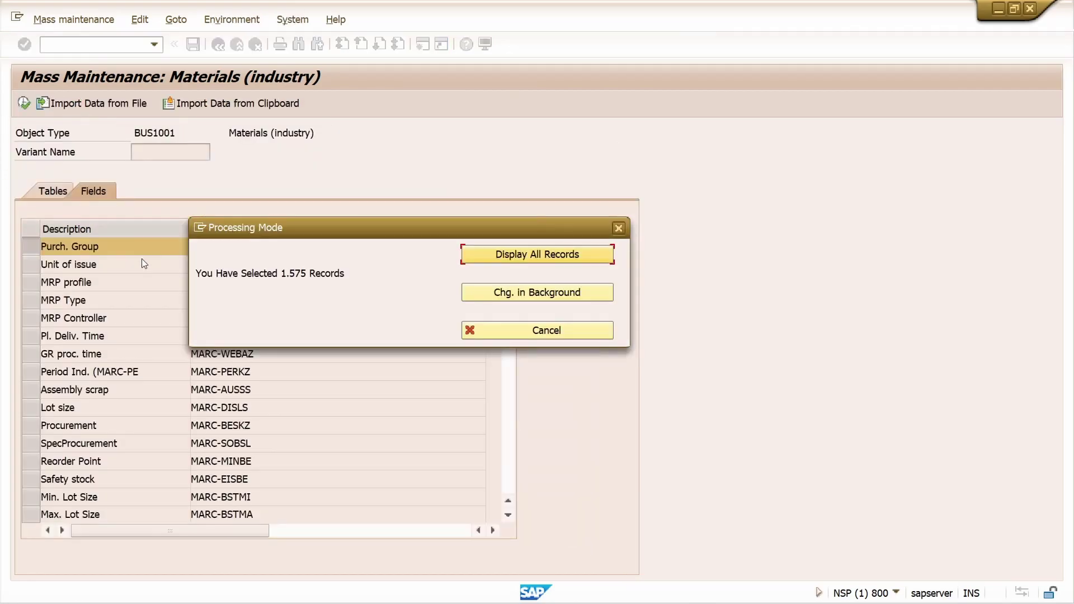
{"action": "left_click", "coordinate": [578, 255]}
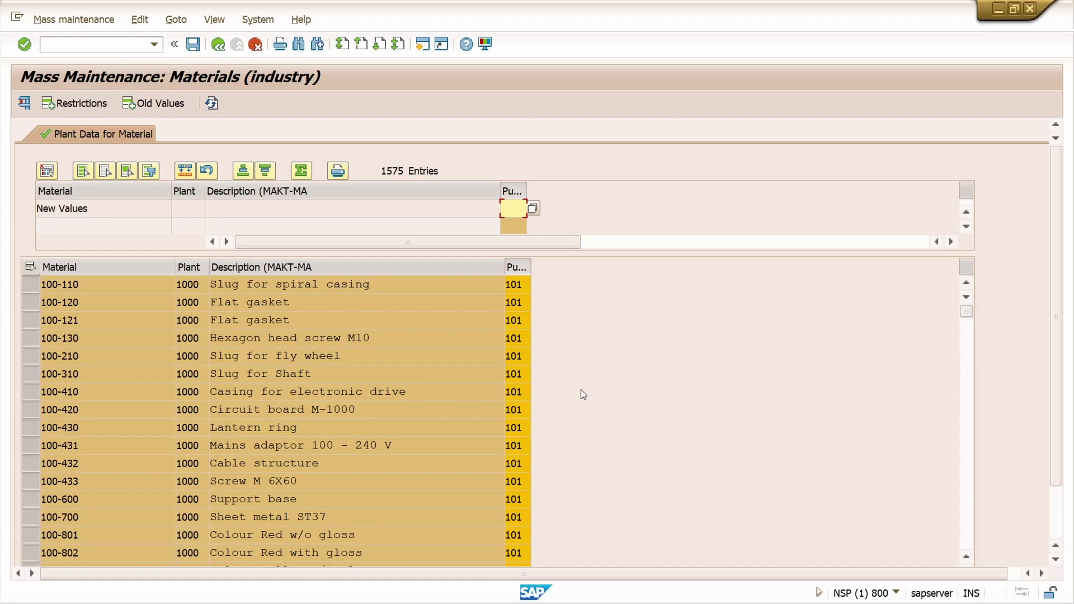
Step: Choose purchasing group 102, Cairo Foreign, as the new value and apply it to all listed material records
{"action": "left_click", "coordinate": [532, 209]}
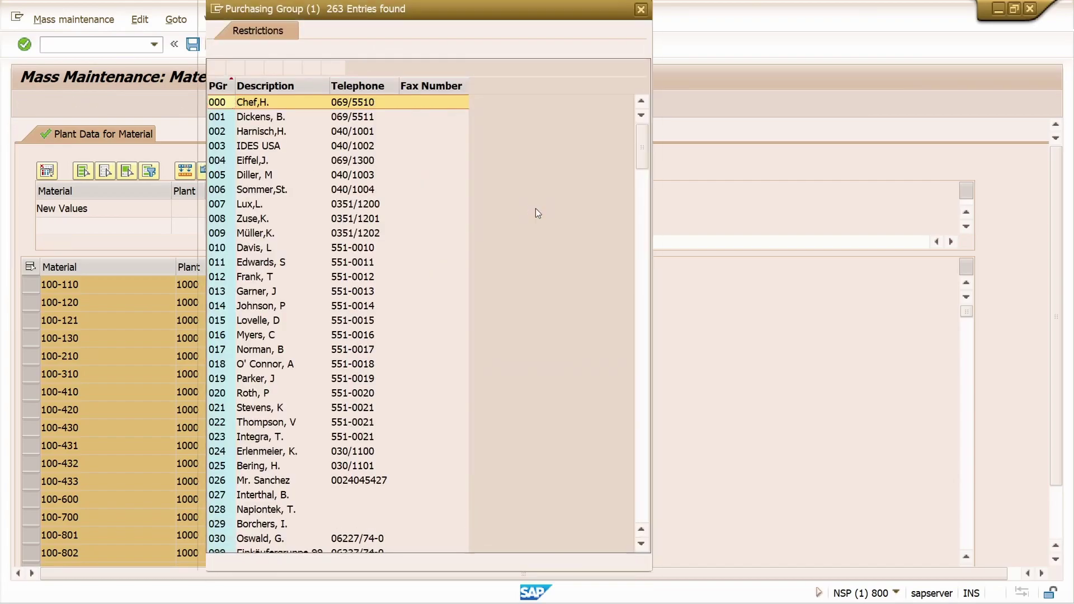
{"action": "scroll", "coordinate": [290, 285], "scroll_direction": "down", "scroll_amount": 9}
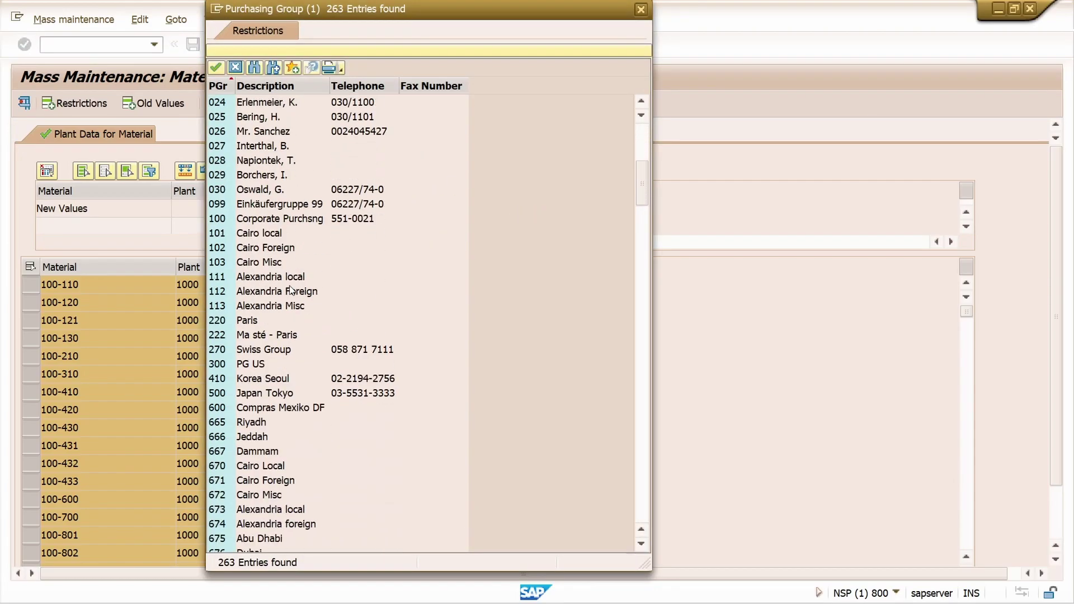
{"action": "scroll", "coordinate": [290, 286], "scroll_direction": "up", "scroll_amount": 2}
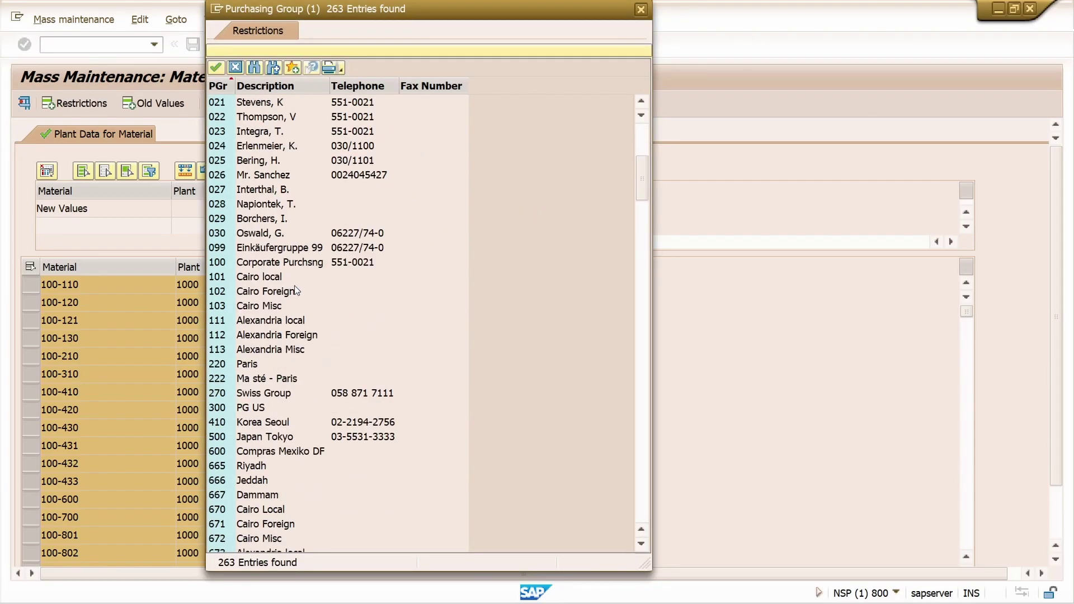
{"action": "double_click", "coordinate": [252, 292]}
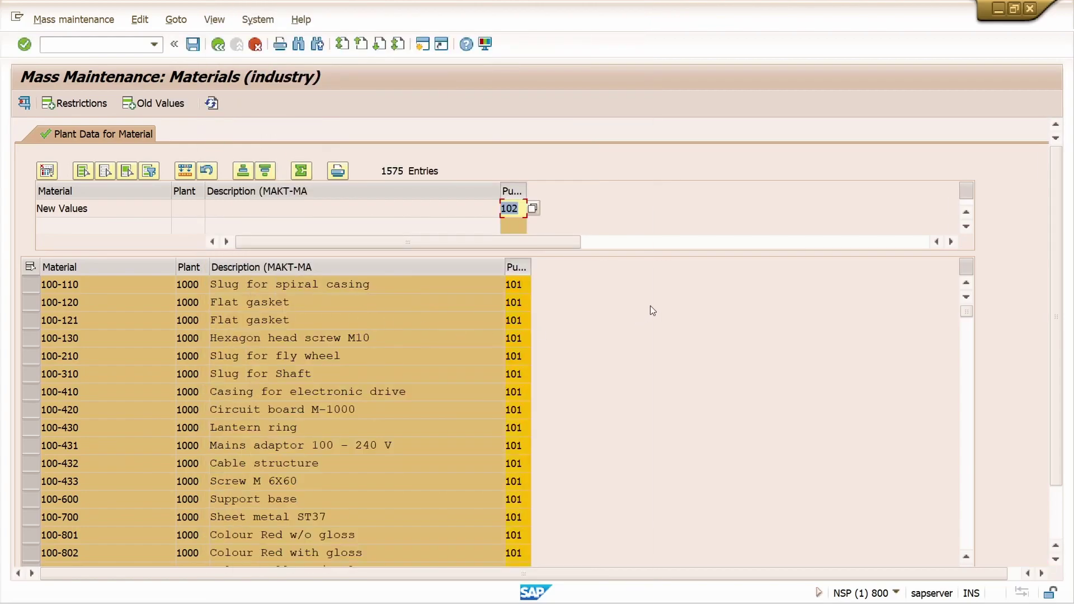
{"action": "left_click", "coordinate": [184, 171]}
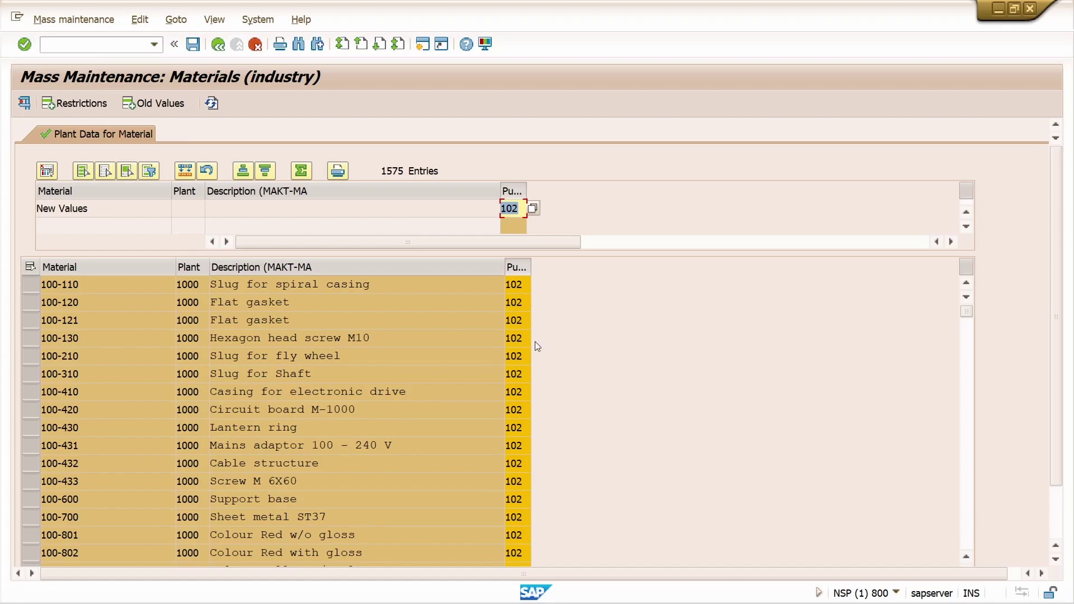
Step: Save the purchasing group changes and accept the warning that they take immediate effect
{"action": "left_click", "coordinate": [194, 44]}
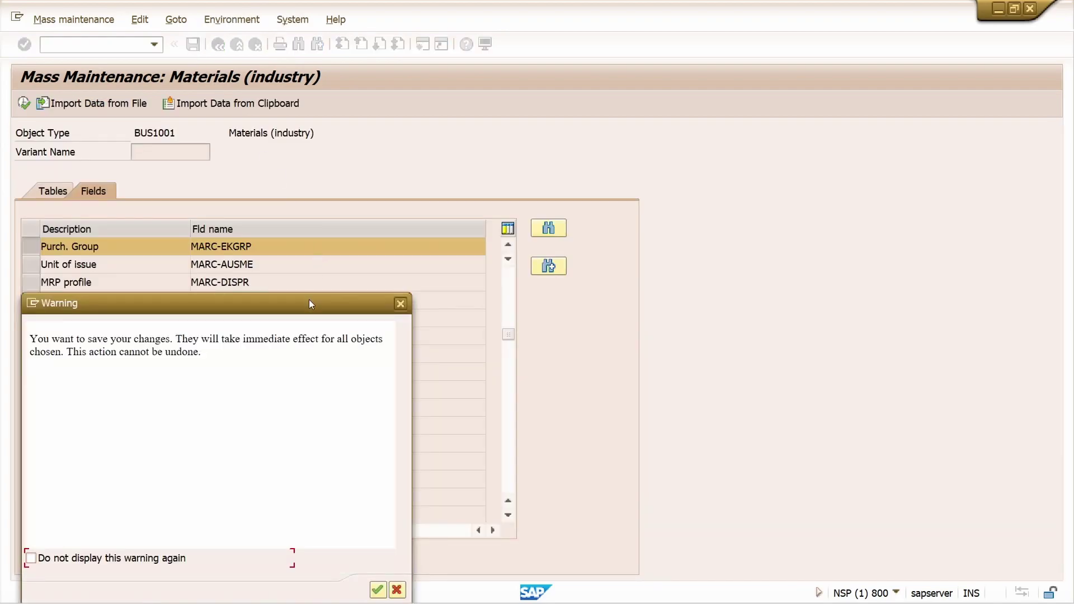
{"action": "left_click_drag", "start_coordinate": [309, 301], "coordinate": [344, 159]}
{"action": "left_click", "coordinate": [412, 451]}
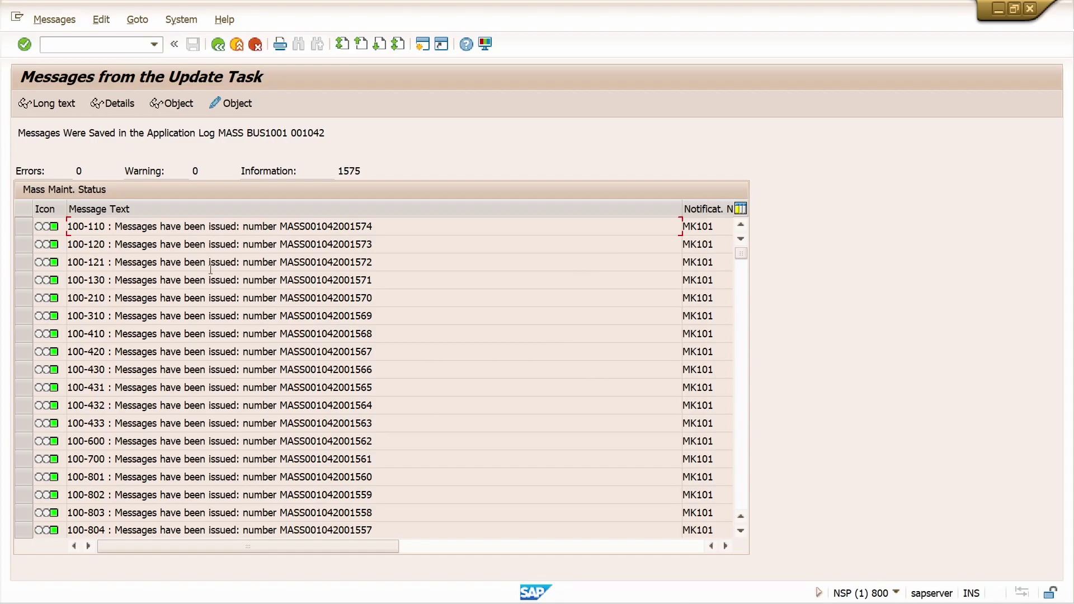
Step: Open the Materials List transaction MM60 in a new session
{"action": "left_click", "coordinate": [106, 44]}
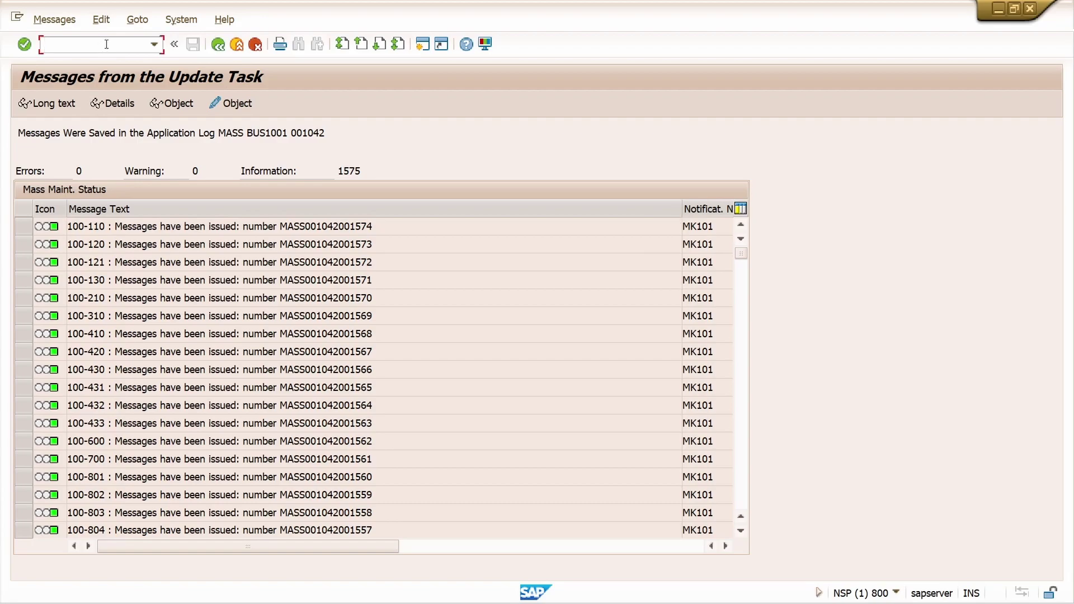
{"action": "type", "text": "/omm60"}
{"action": "key", "text": "Return"}
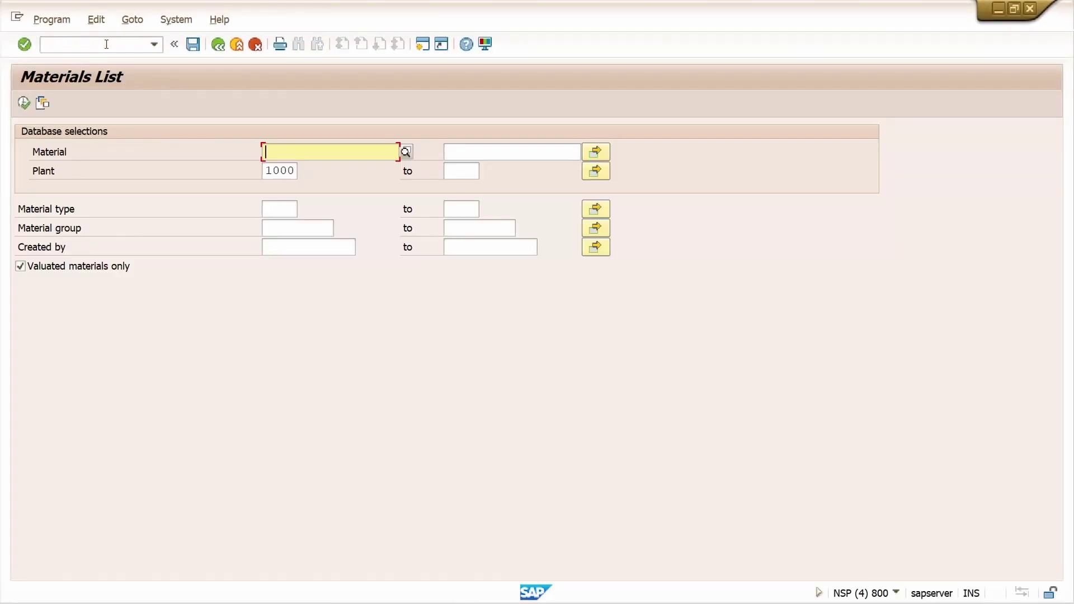
Step: Run the materials list for the material numbers pasted from the clipboard in plant 1000
{"action": "left_click", "coordinate": [596, 152]}
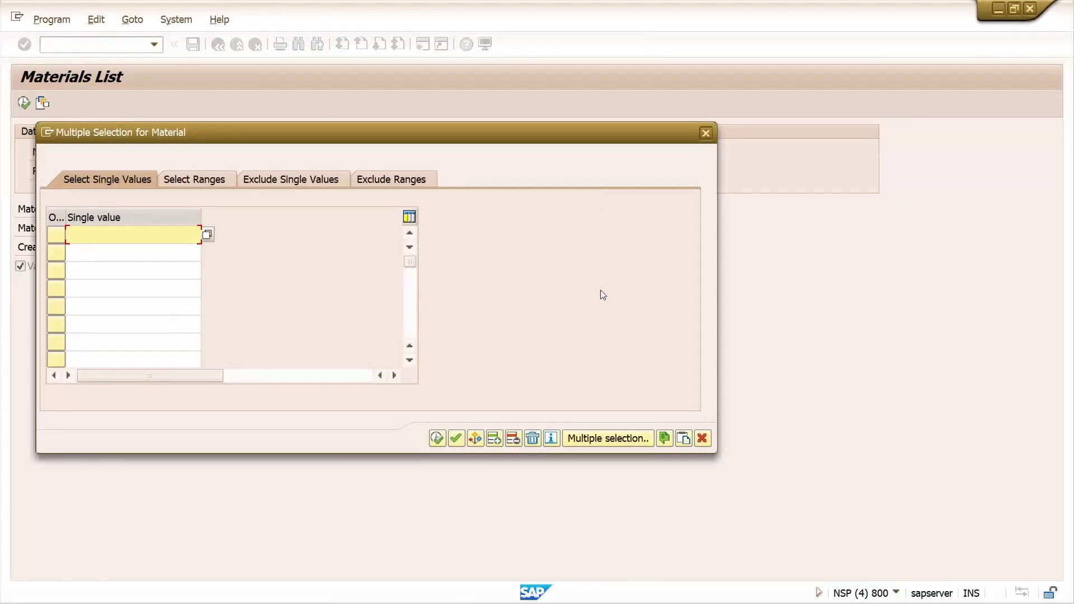
{"action": "left_click", "coordinate": [686, 441]}
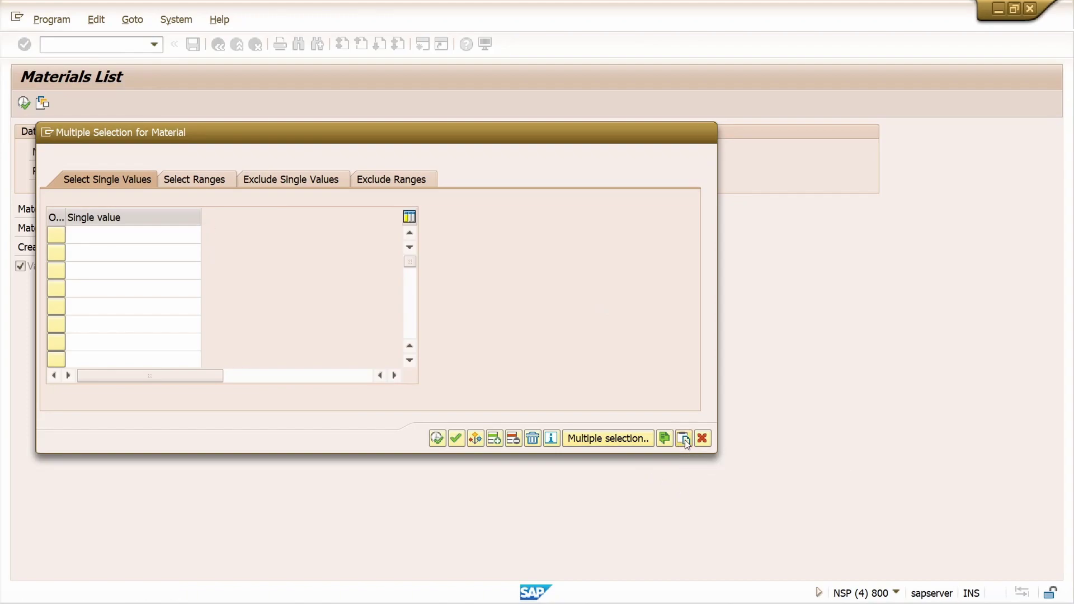
{"action": "left_click", "coordinate": [456, 438]}
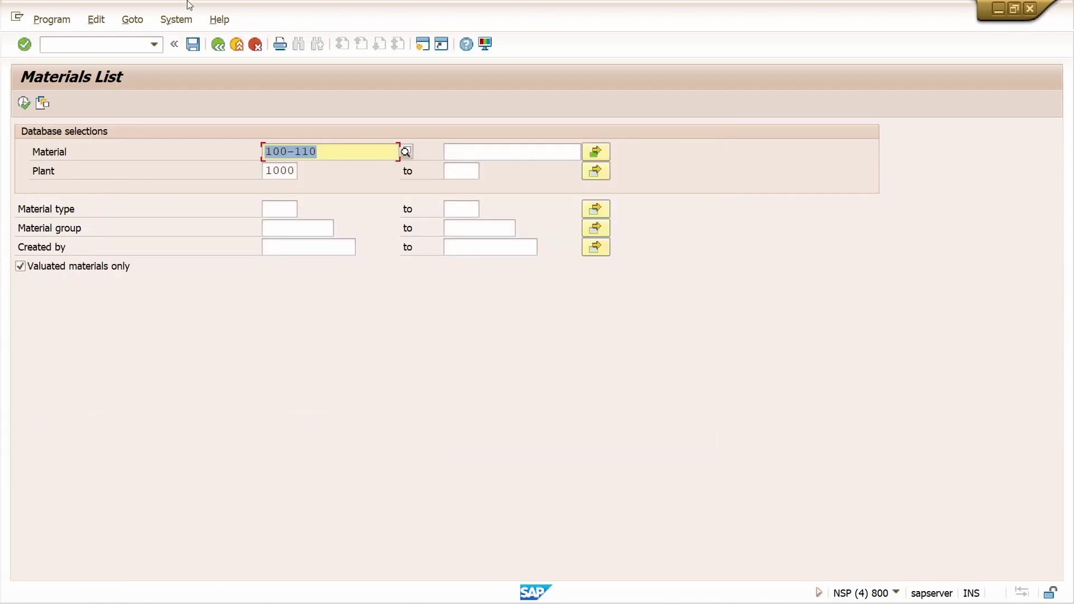
{"action": "left_click", "coordinate": [24, 103]}
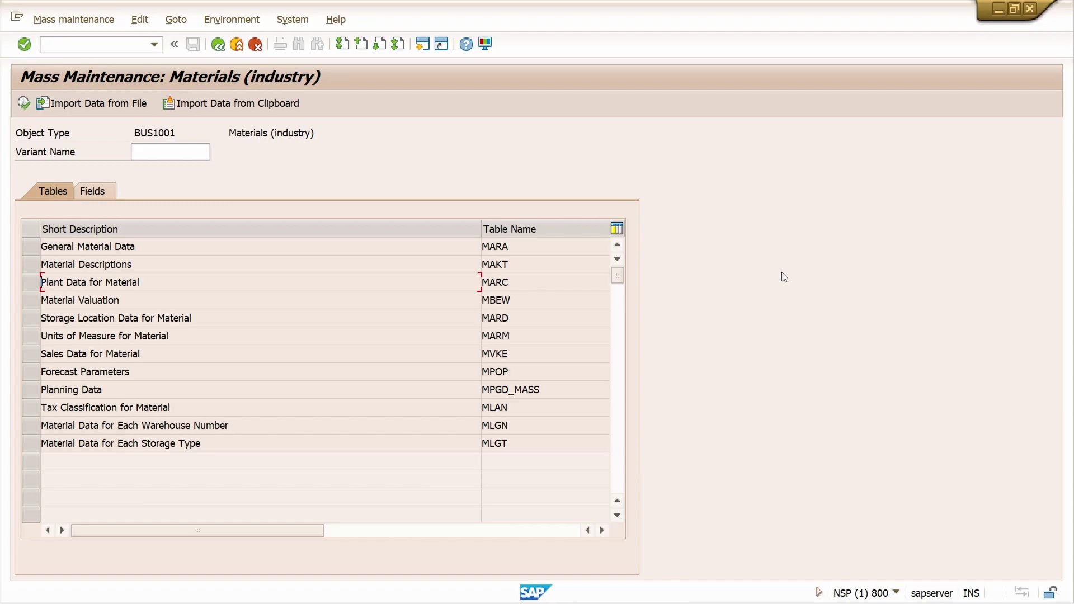
Step: Import the Master data Excel file from the Desktop, with header line, for the Plant Data for Material table, accepting the warning and allowing file access
{"action": "left_click", "coordinate": [29, 282]}
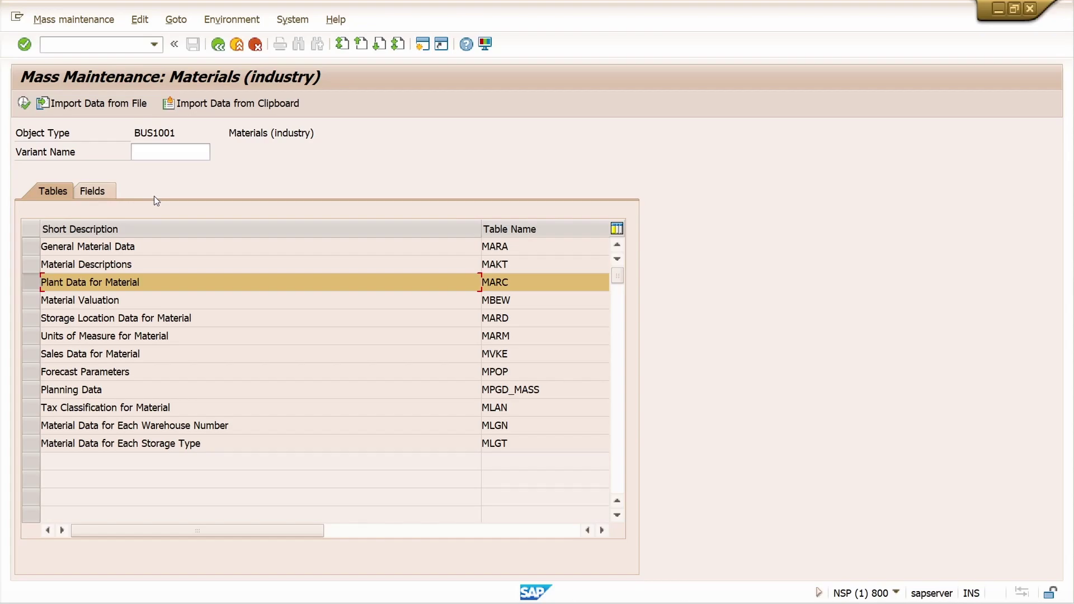
{"action": "left_click", "coordinate": [79, 103]}
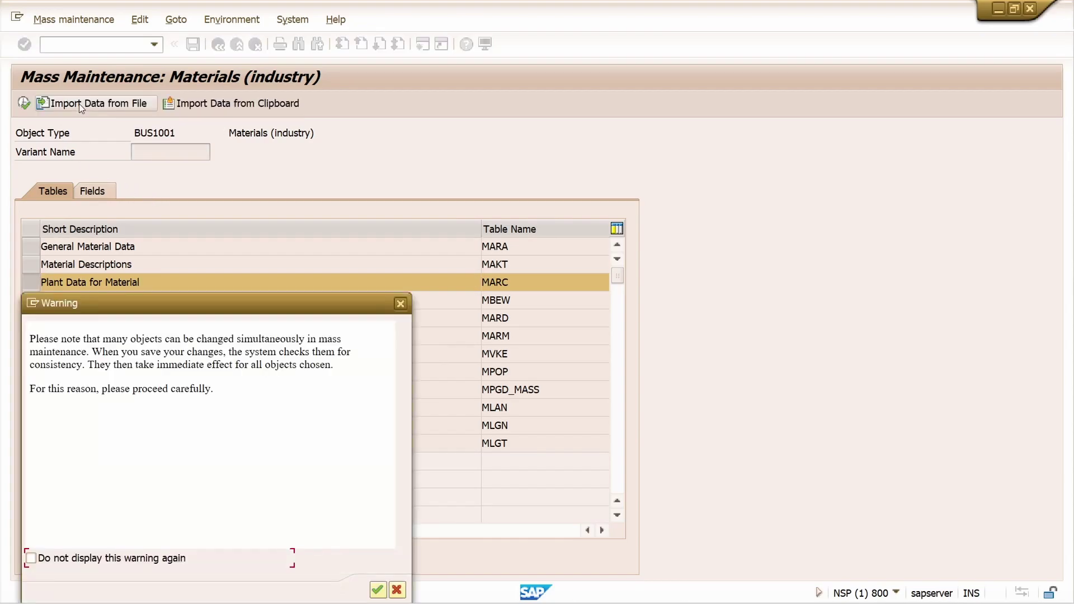
{"action": "left_click_drag", "start_coordinate": [234, 308], "coordinate": [263, 157]}
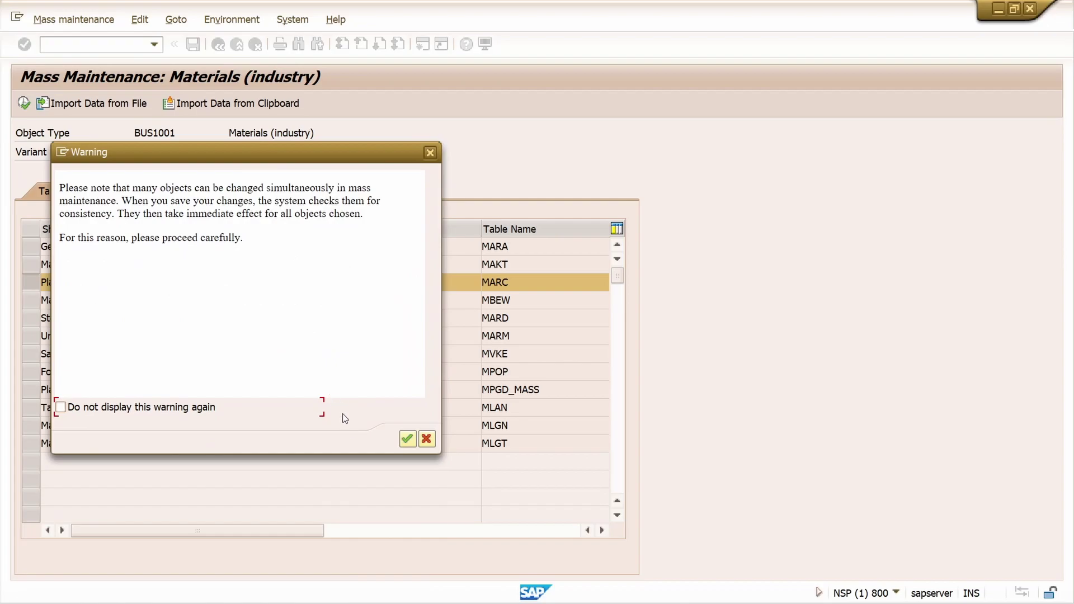
{"action": "left_click", "coordinate": [406, 439]}
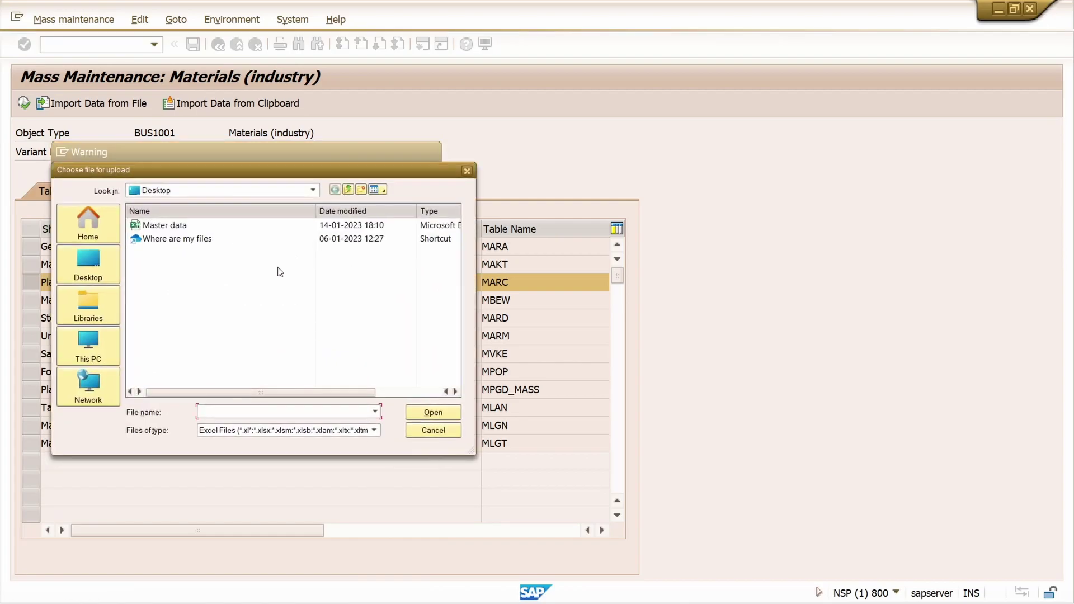
{"action": "left_click", "coordinate": [229, 226]}
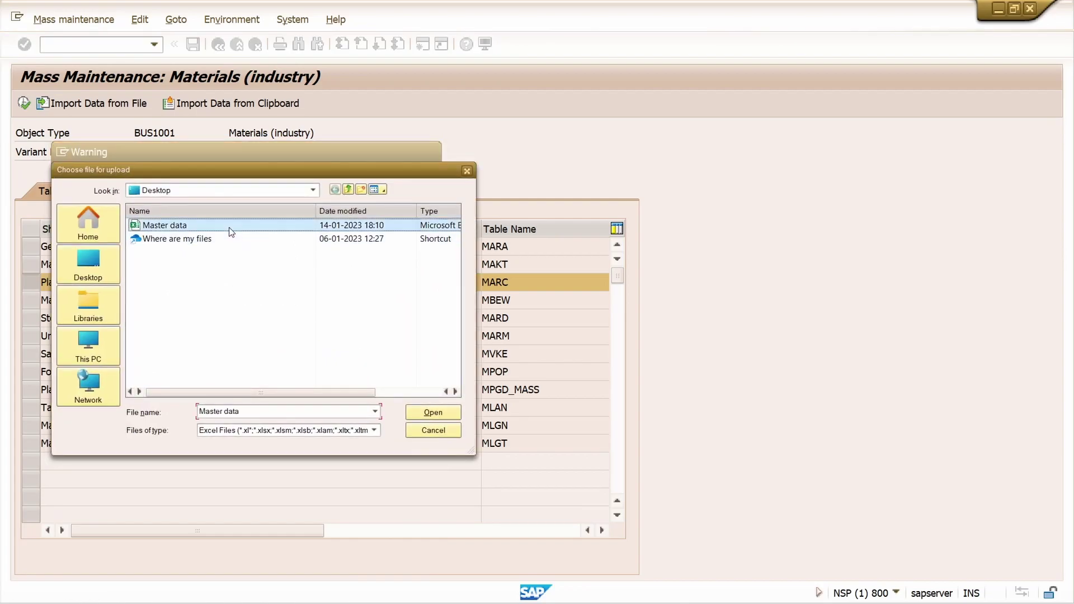
{"action": "left_click", "coordinate": [433, 412]}
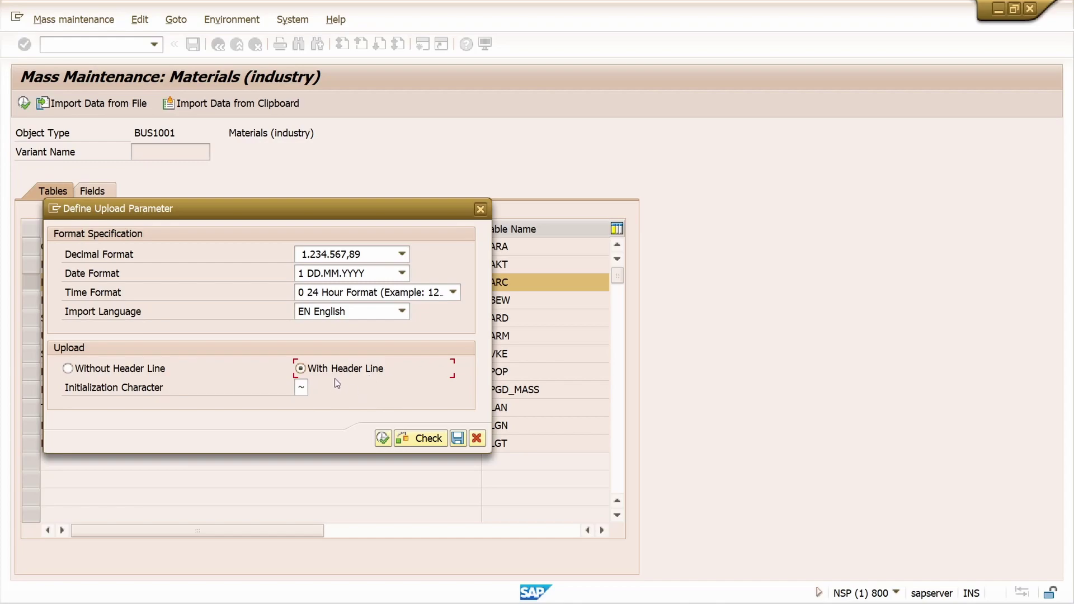
{"action": "left_click", "coordinate": [382, 439]}
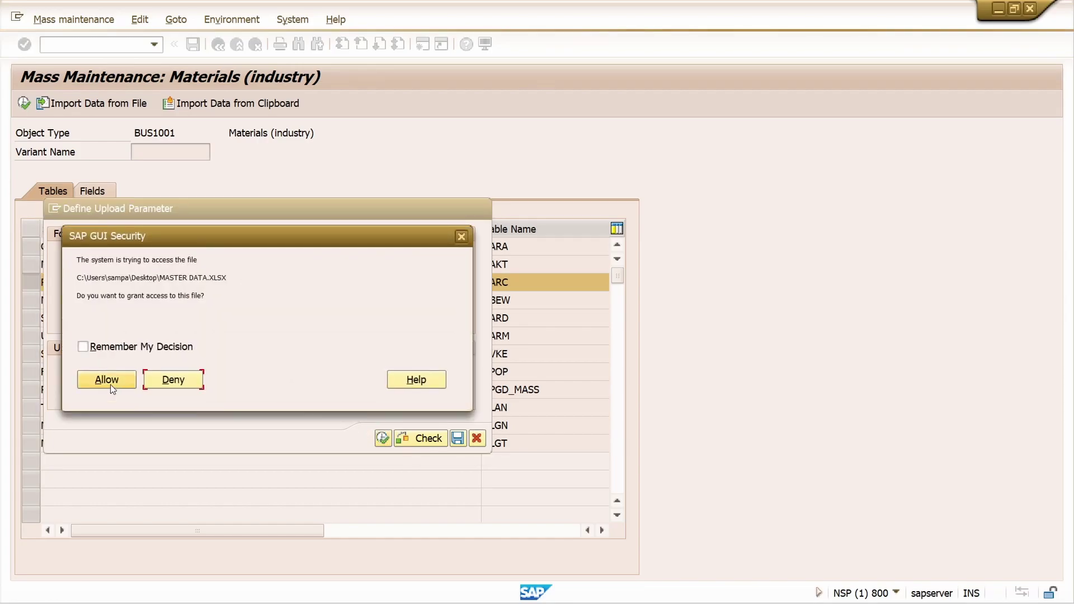
{"action": "left_click", "coordinate": [112, 382]}
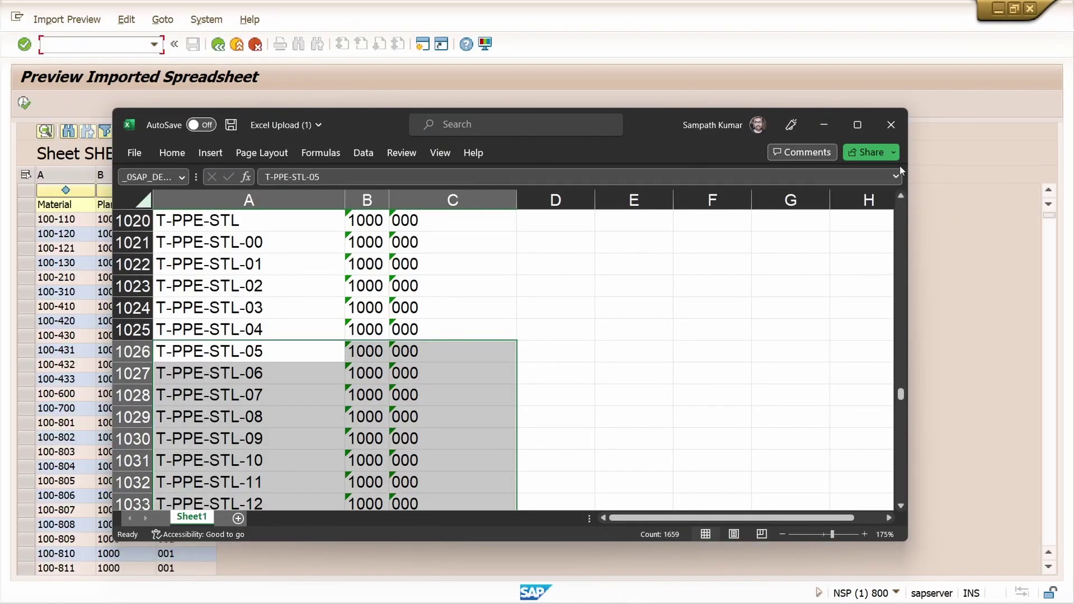
Step: Check the first rows of the opened upload workbook in Excel and close it without saving changes
{"action": "left_click_drag", "start_coordinate": [902, 397], "coordinate": [901, 207]}
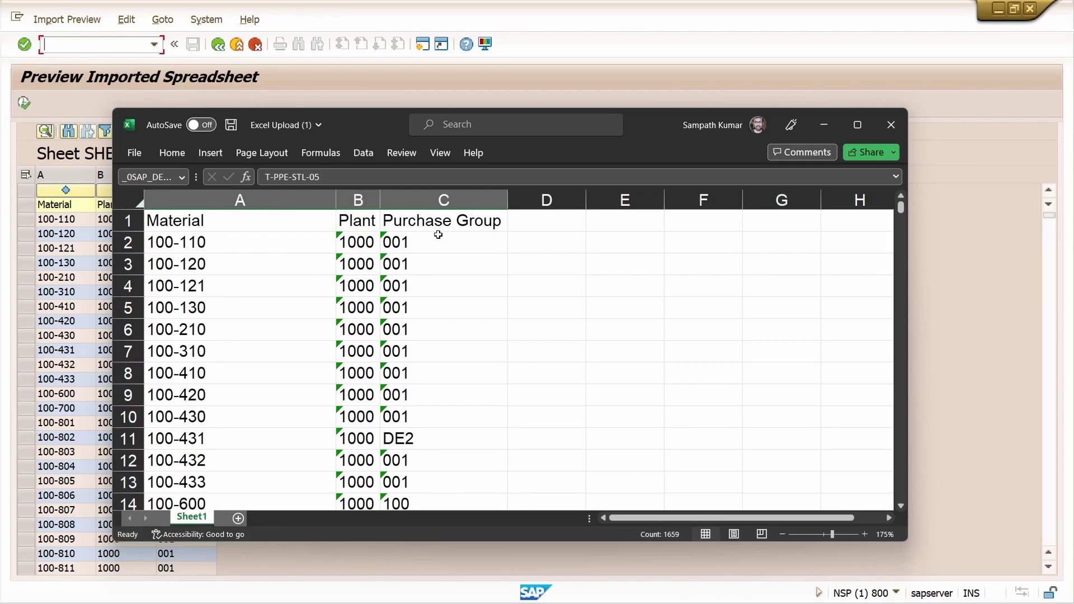
{"action": "left_click", "coordinate": [894, 129]}
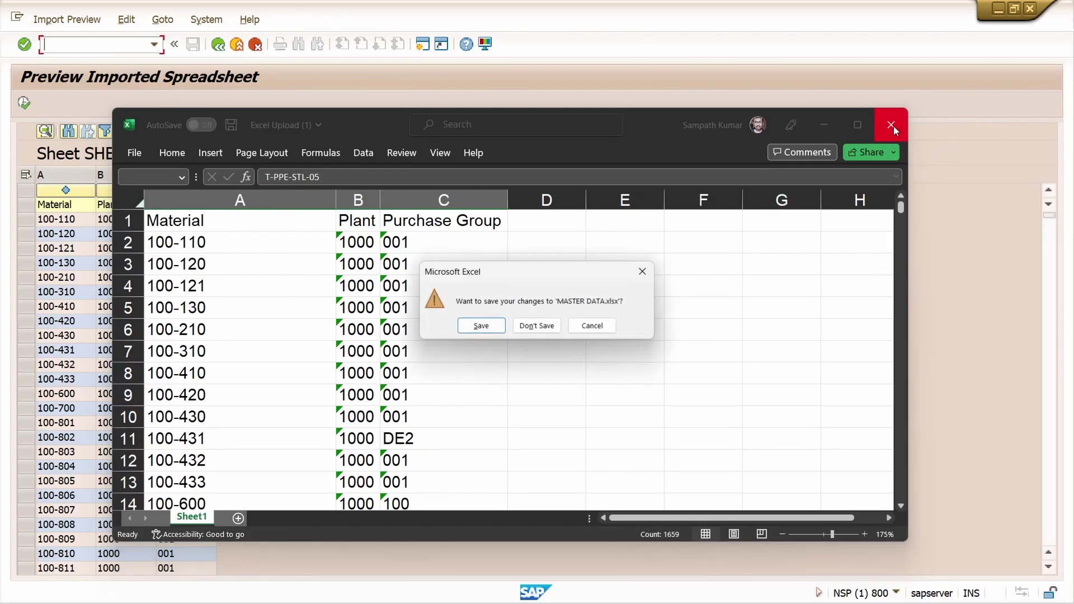
{"action": "left_click", "coordinate": [534, 326]}
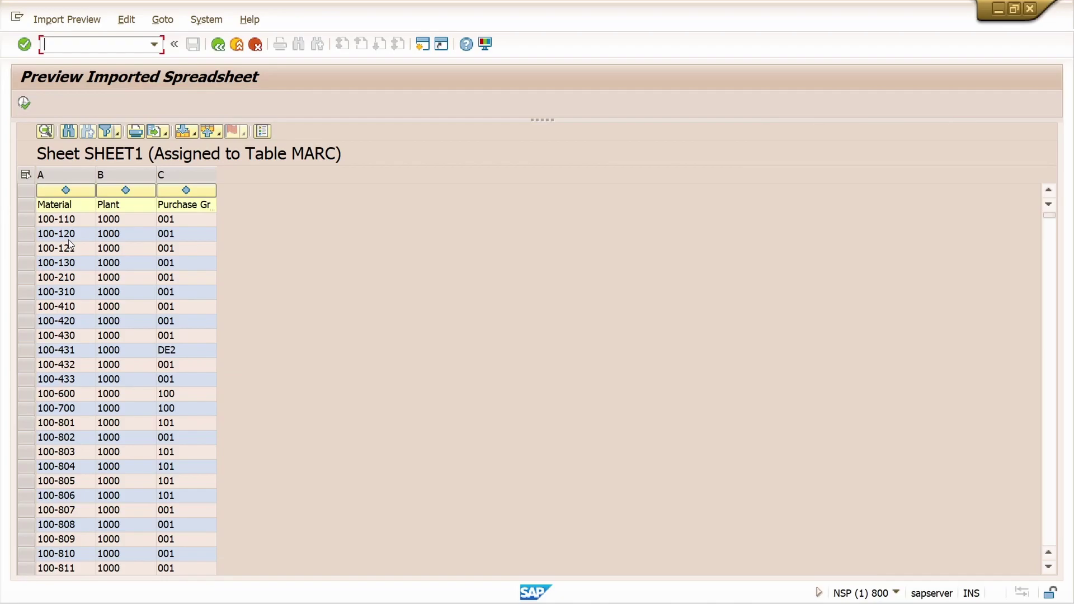
Step: Assign spreadsheet columns A, B and C to the Material (MATNR), Plant (WERKS) and Purchasing Group (EKGRP) fields
{"action": "left_click", "coordinate": [66, 190]}
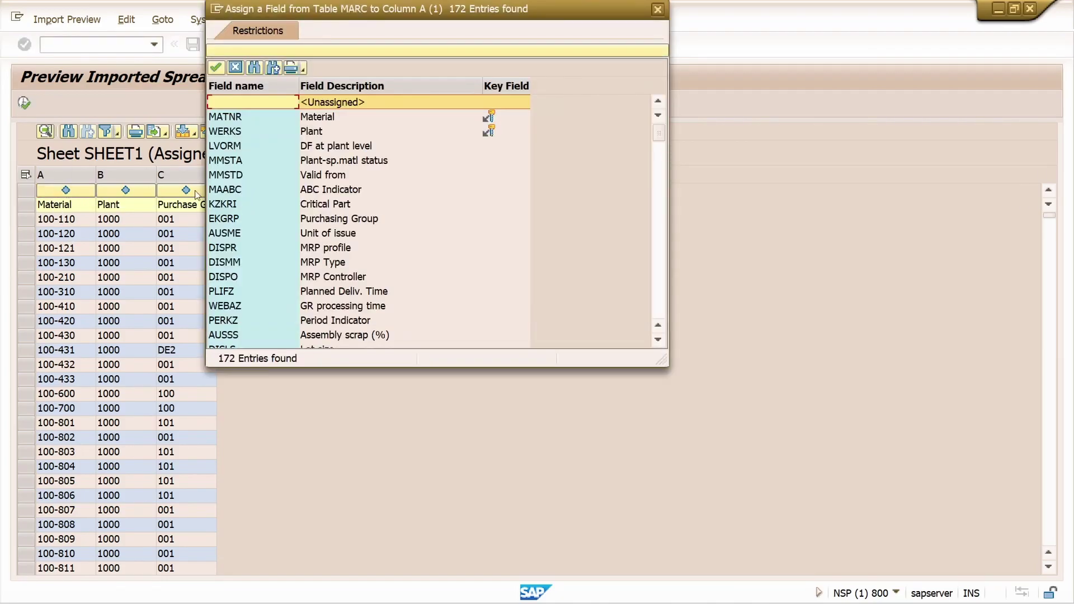
{"action": "double_click", "coordinate": [234, 118]}
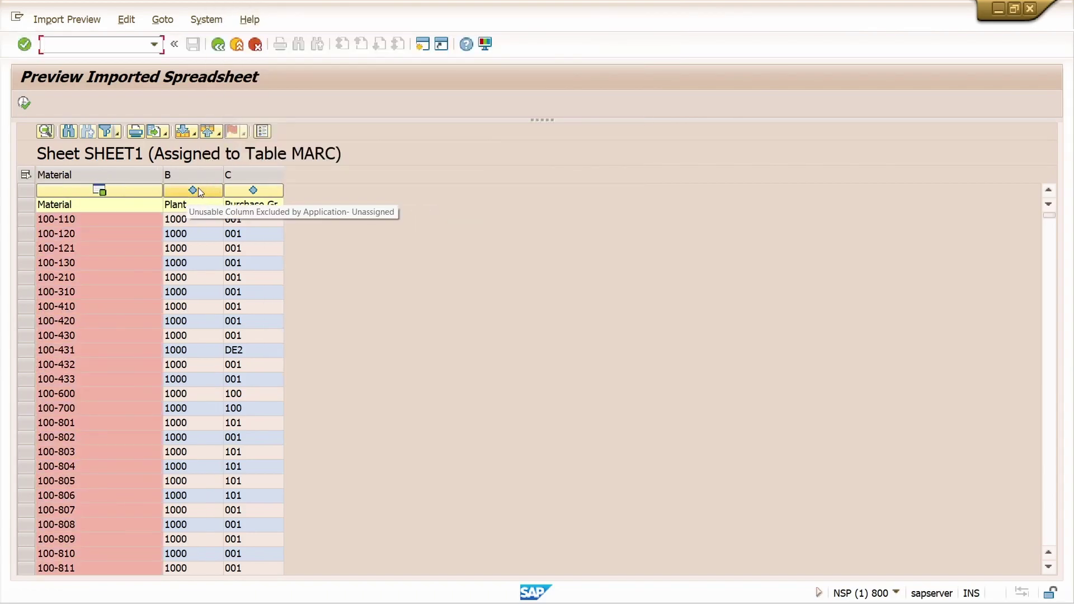
{"action": "left_click", "coordinate": [199, 191]}
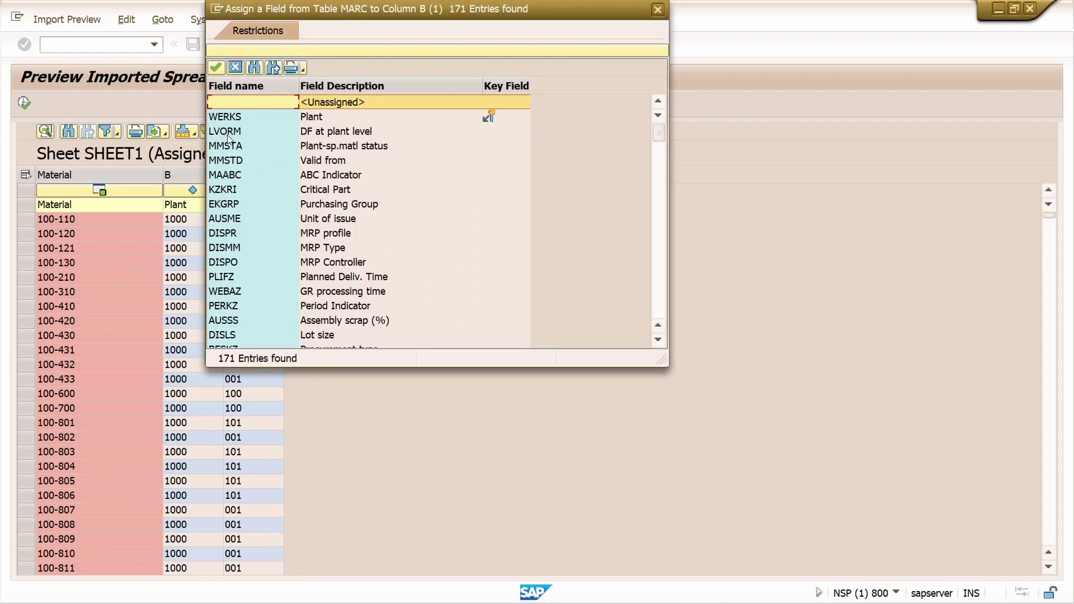
{"action": "double_click", "coordinate": [226, 117]}
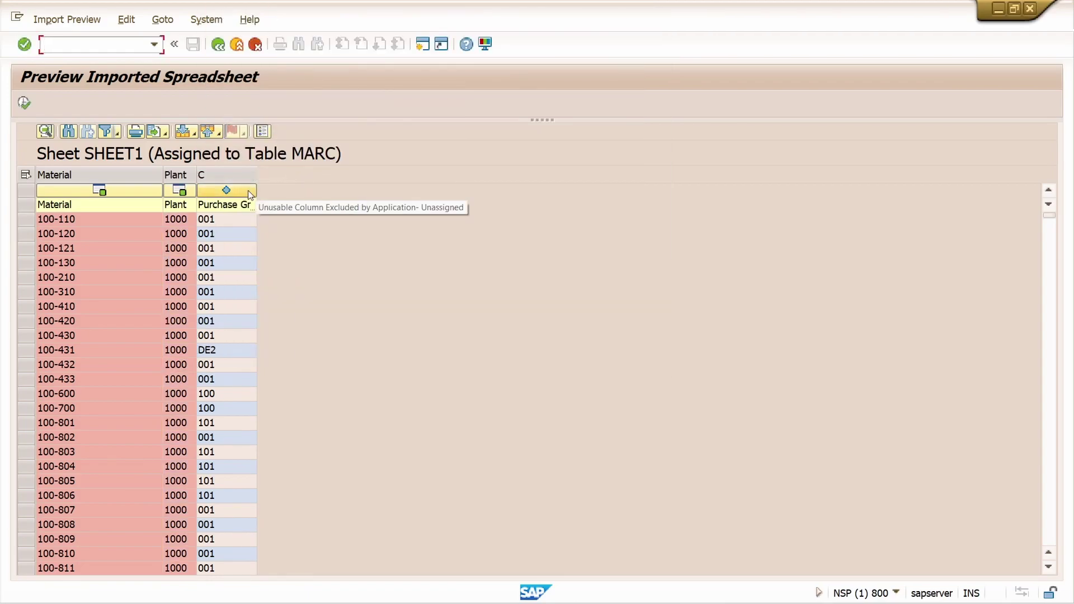
{"action": "left_click", "coordinate": [230, 190]}
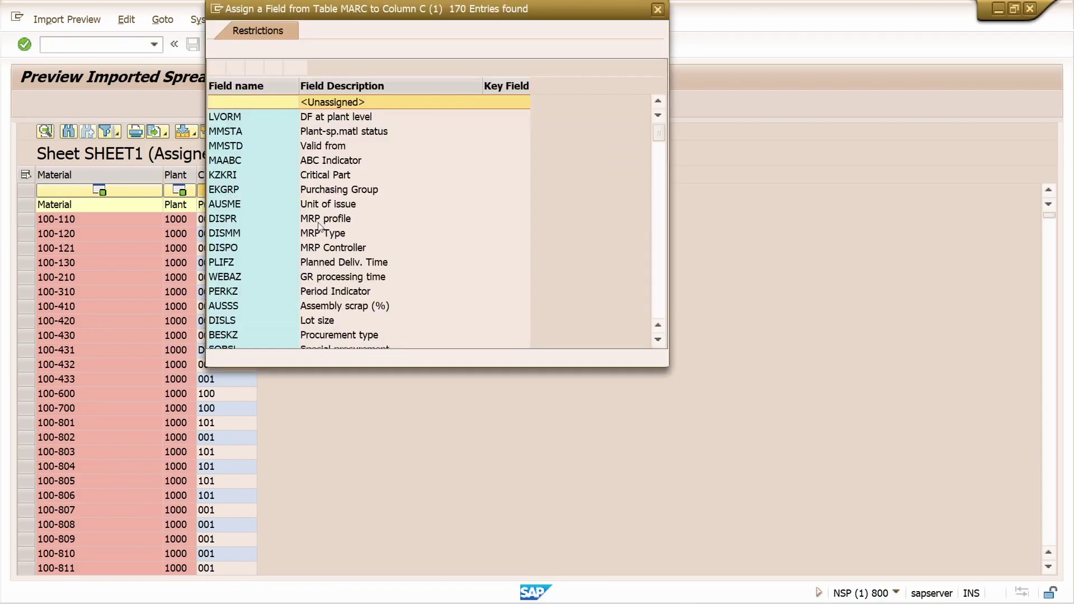
{"action": "double_click", "coordinate": [224, 190]}
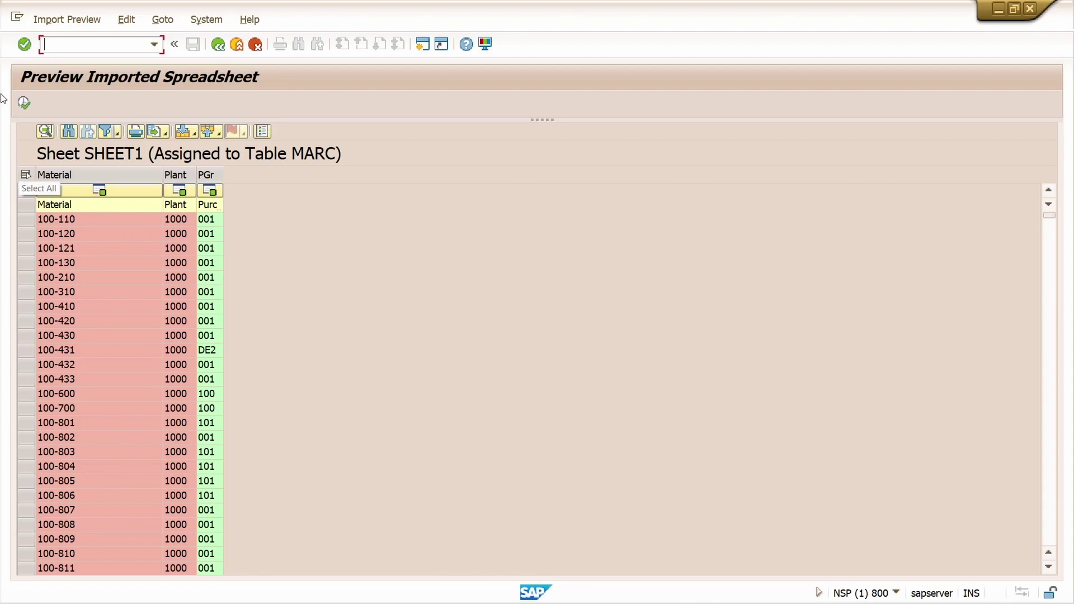
Step: Transfer the previewed rows into mass maintenance and save the imported purchasing groups, accepting the immediate-effect warning
{"action": "left_click", "coordinate": [26, 102]}
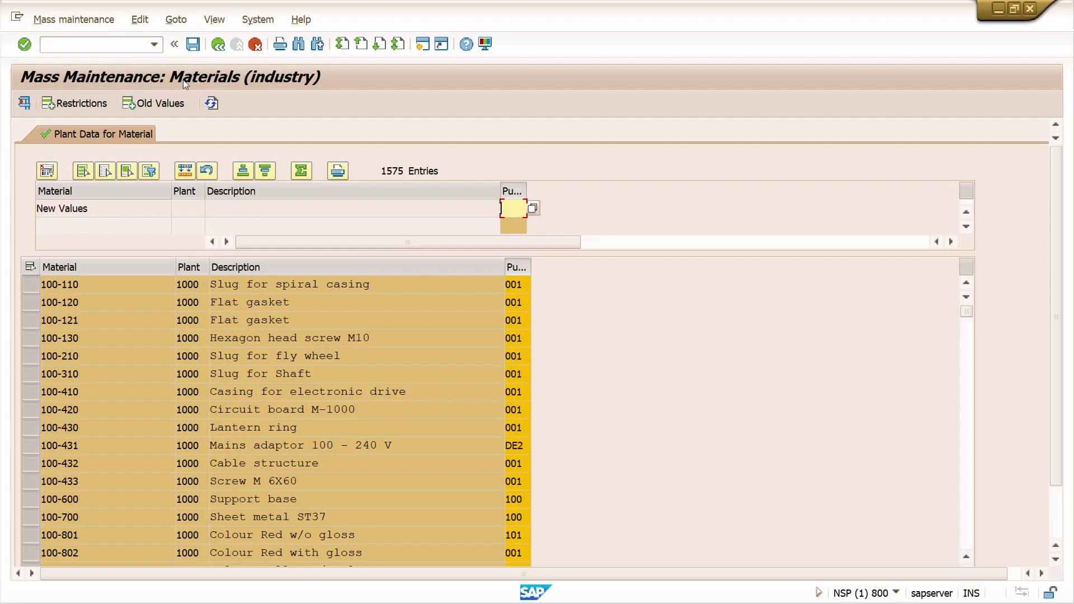
{"action": "left_click", "coordinate": [193, 45]}
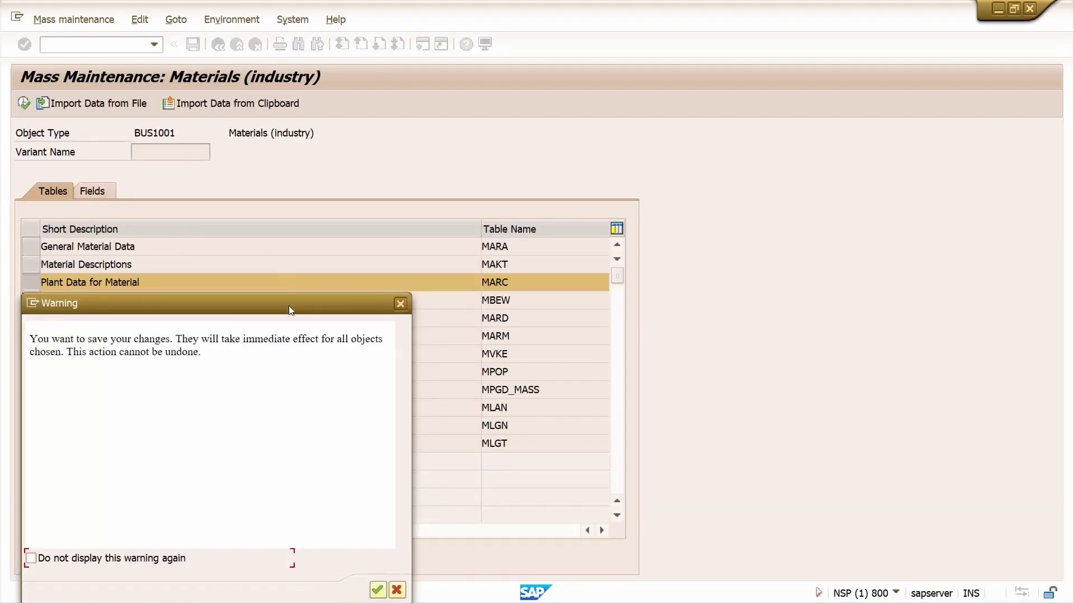
{"action": "left_click", "coordinate": [390, 454]}
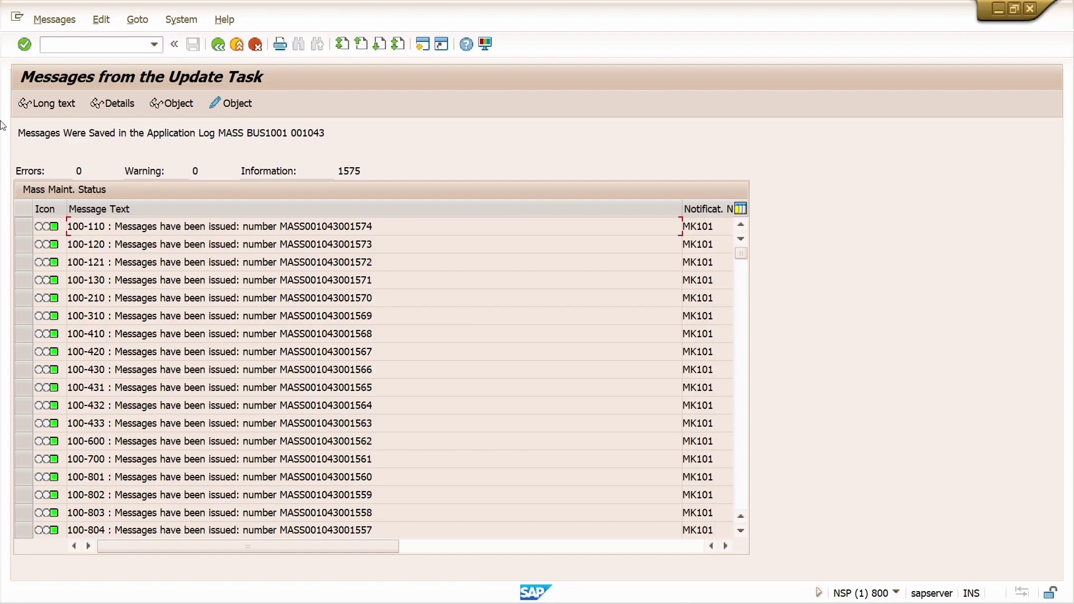
Step: Open transaction MM60 in the current session and run the materials list for the clipboard's material numbers in plant 1000
{"action": "left_click", "coordinate": [85, 46]}
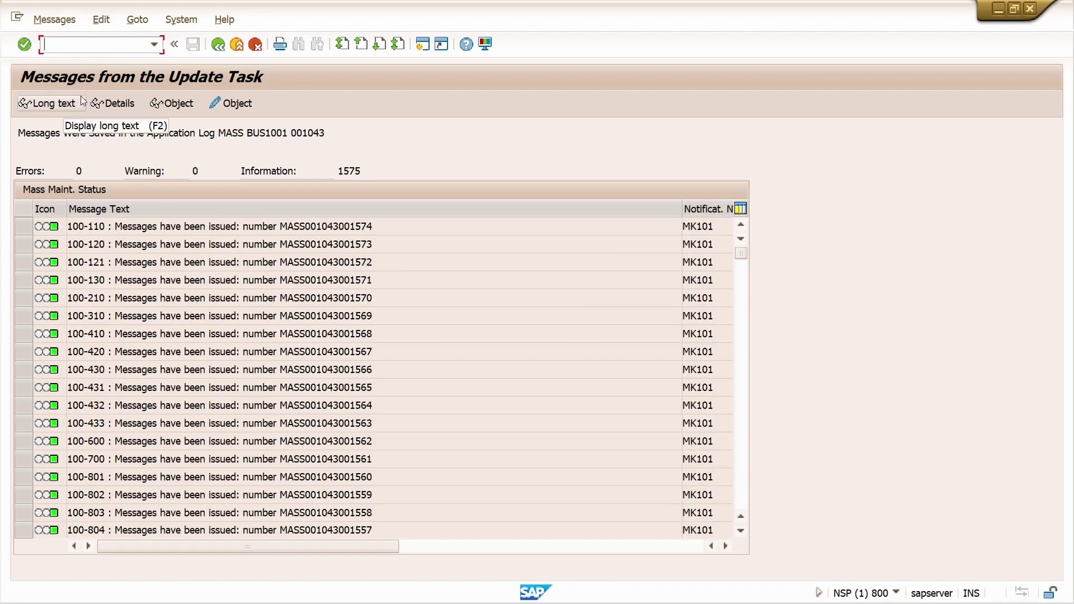
{"action": "type", "text": "/nmm60"}
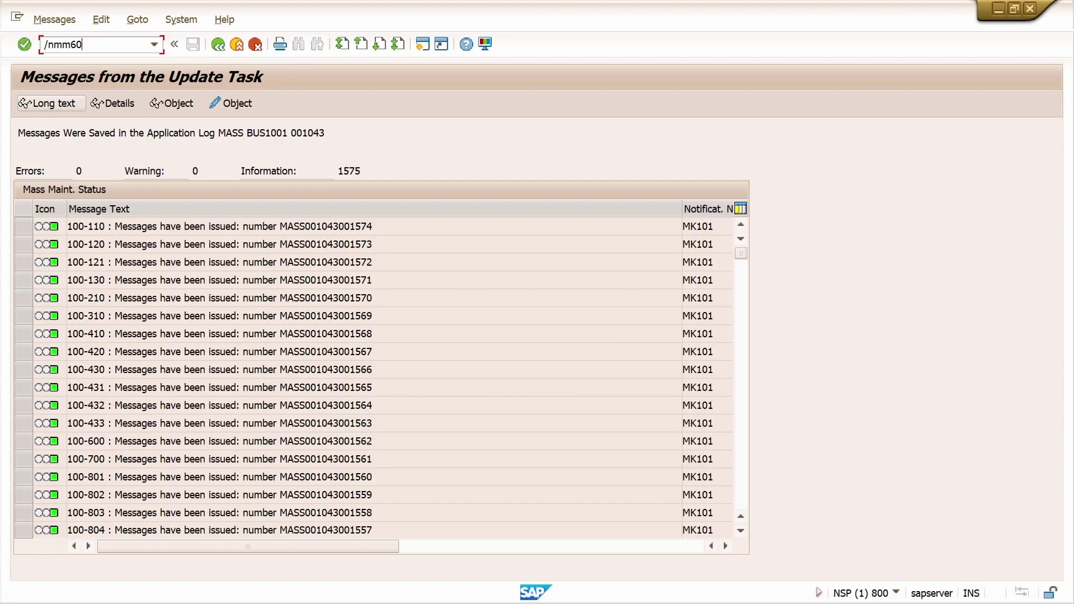
{"action": "key", "text": "Return"}
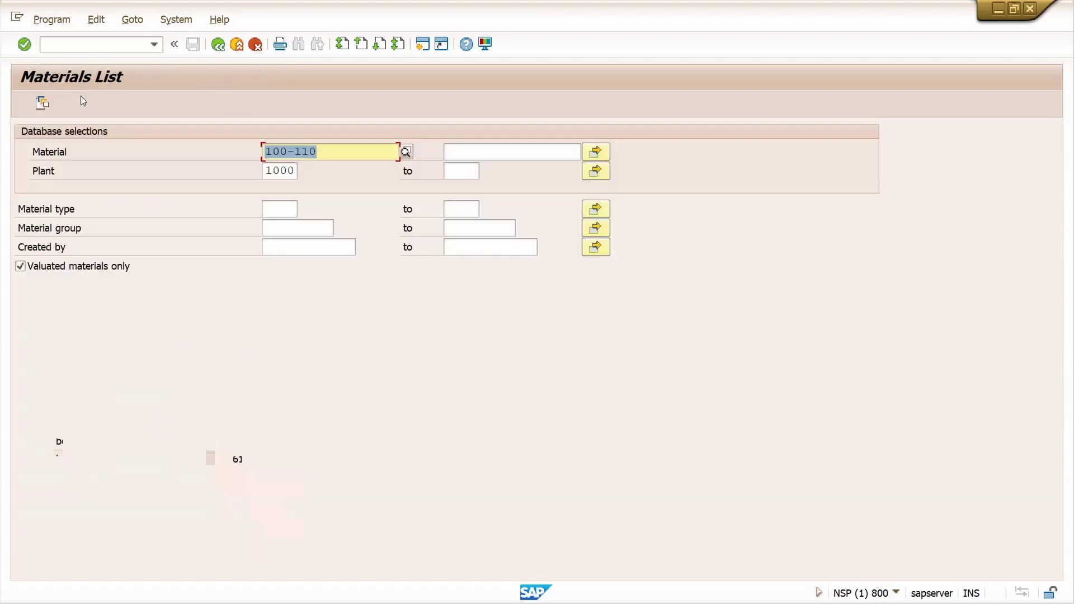
{"action": "left_click", "coordinate": [597, 152]}
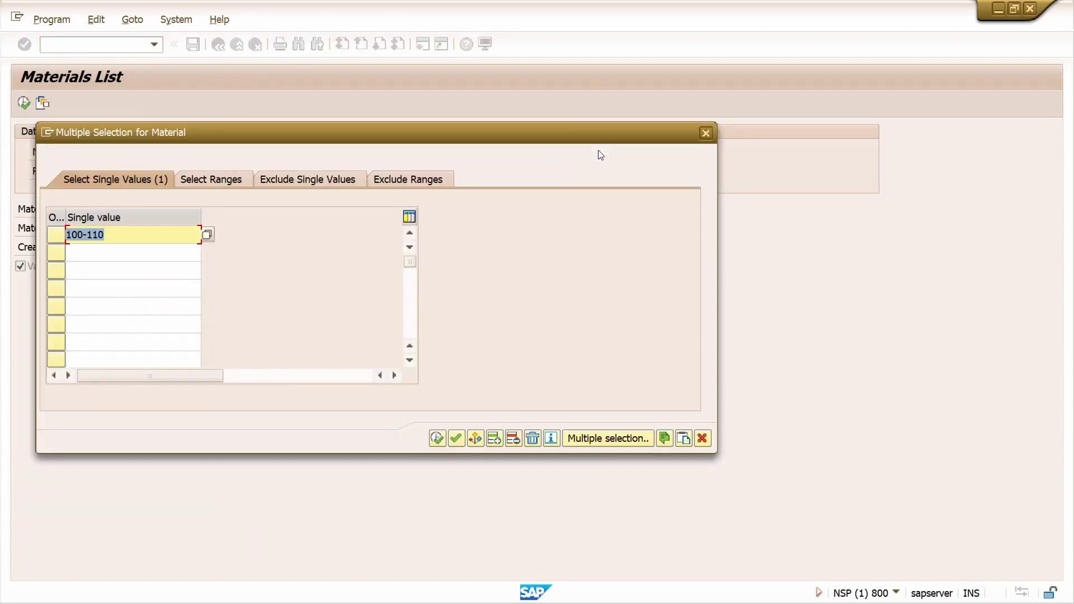
{"action": "left_click", "coordinate": [683, 439]}
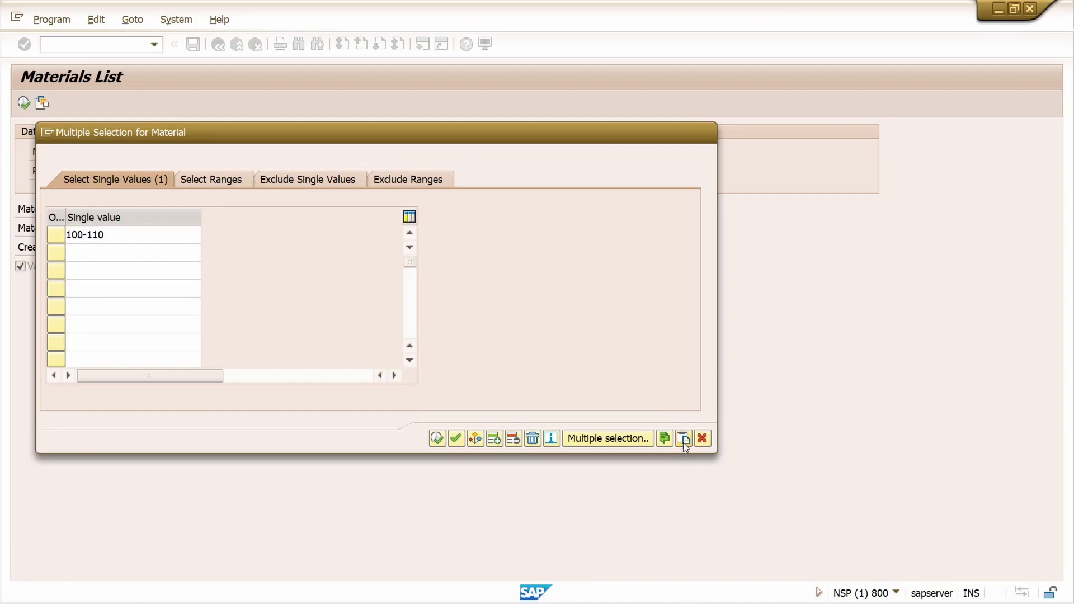
{"action": "left_click", "coordinate": [436, 438]}
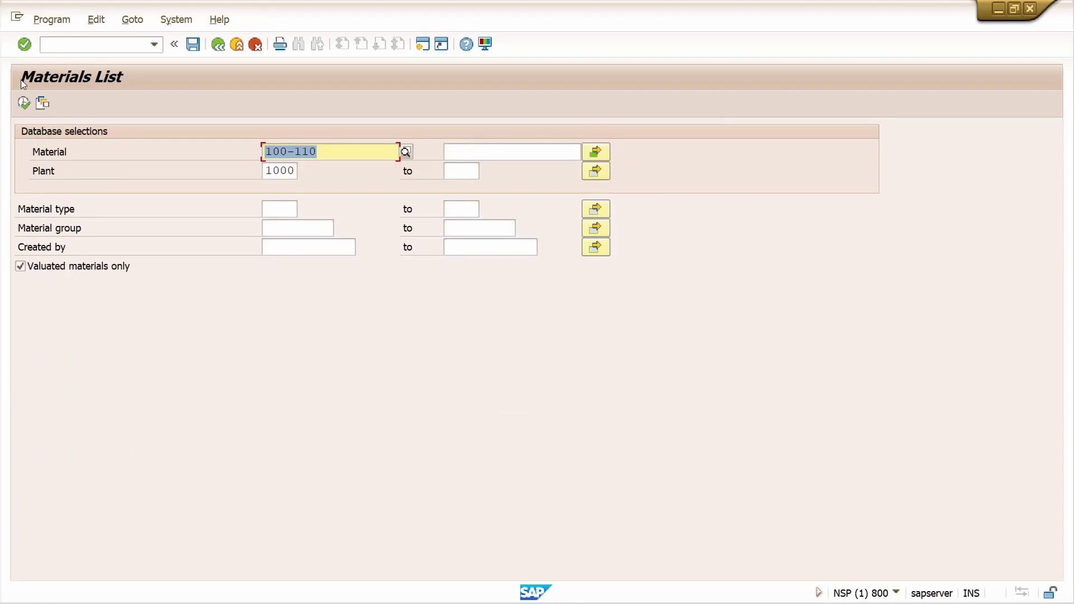
{"action": "left_click", "coordinate": [25, 104]}
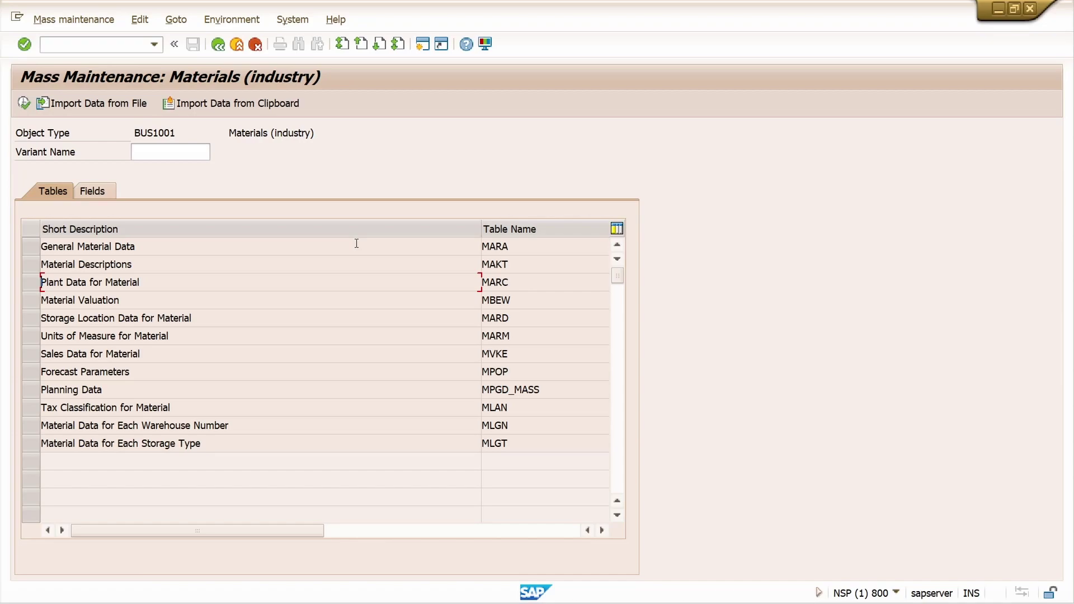
Step: Switch to the Master data workbook in Excel and copy all MATNR, WERKS and EKGRP rows including headers from Sheet2
{"action": "key", "text": "alt+Tab"}
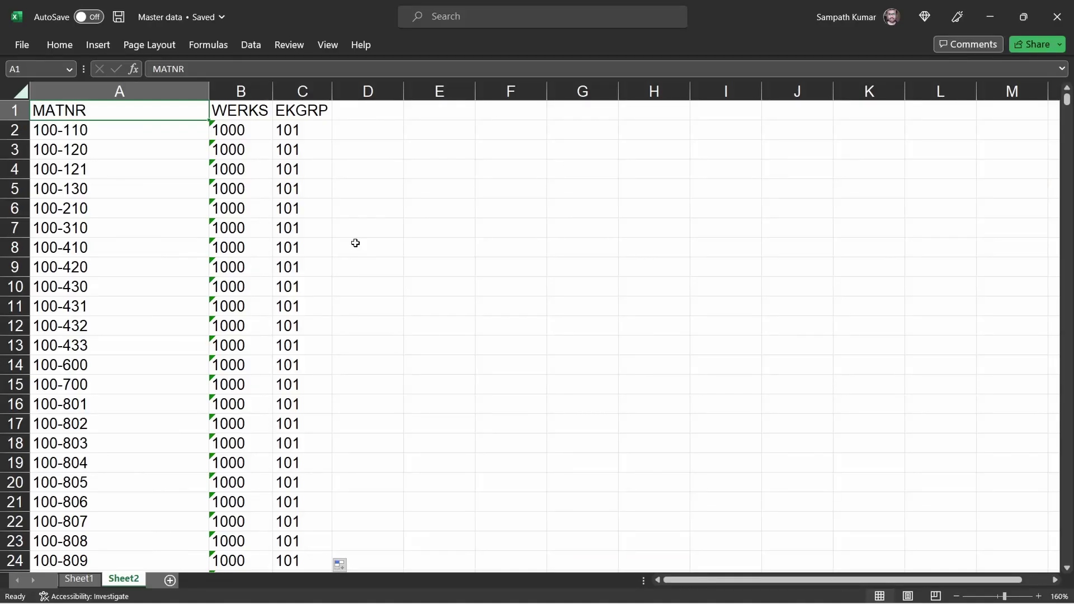
{"action": "key", "text": "shift+Right"}
{"action": "key", "text": "shift+Right"}
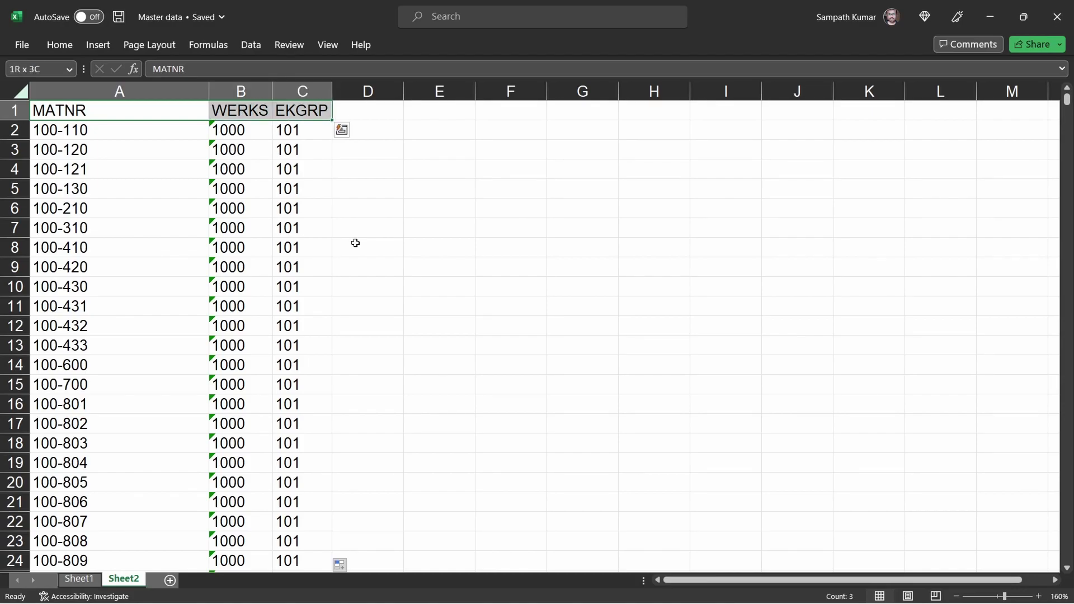
{"action": "key", "text": "ctrl+shift+Down"}
{"action": "key", "text": "ctrl+c"}
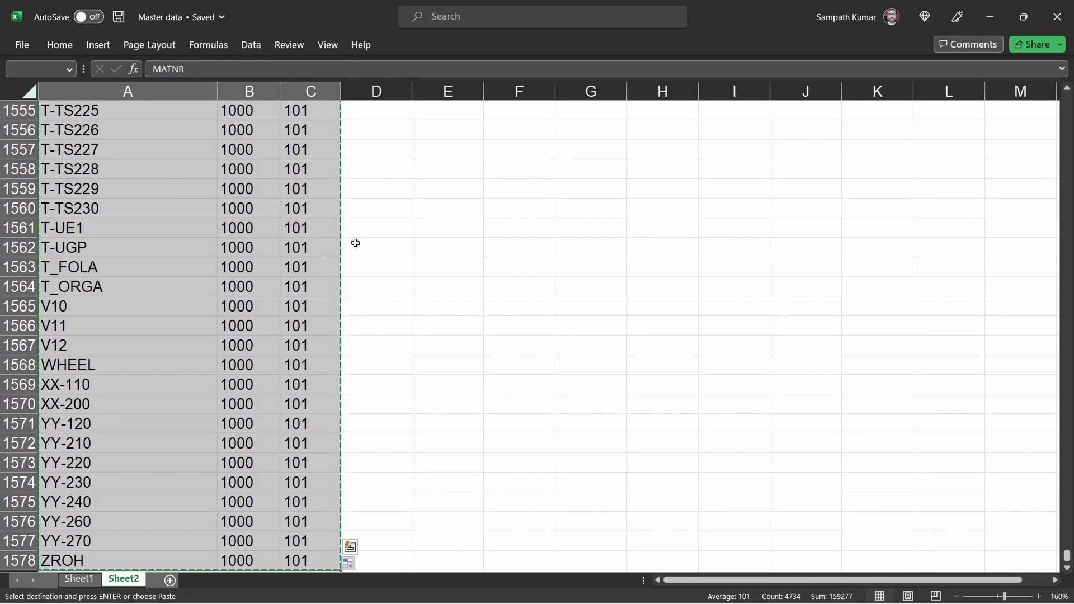
Step: Switch back to SAP mass maintenance and start a clipboard data import for Plant Data for Material (MARC), accepting the mass-change warning
{"action": "key", "text": "alt+Tab"}
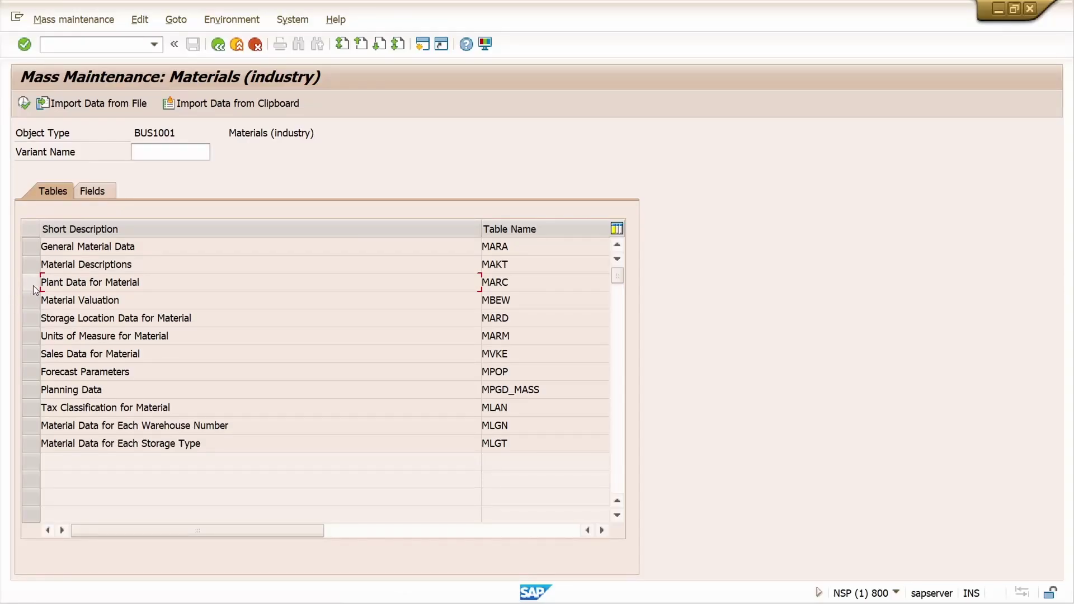
{"action": "left_click", "coordinate": [33, 285]}
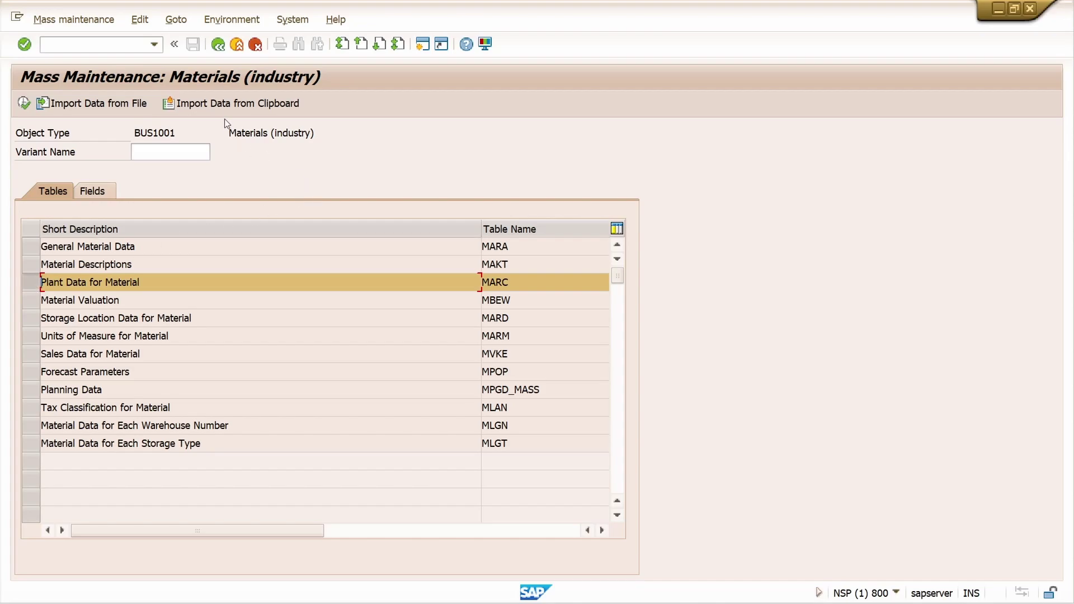
{"action": "left_click", "coordinate": [240, 104]}
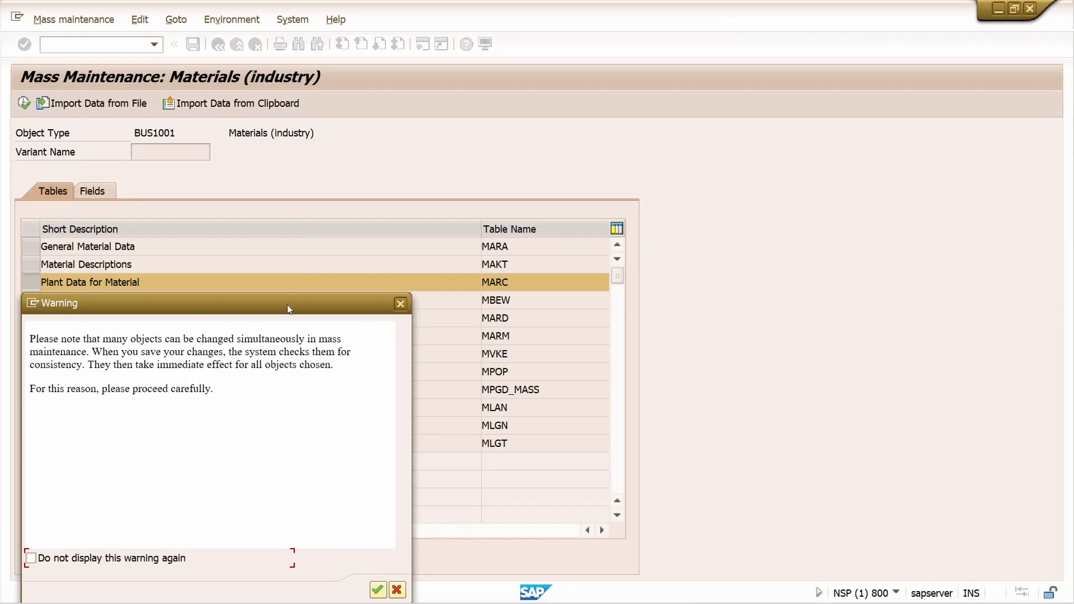
{"action": "left_click", "coordinate": [425, 414]}
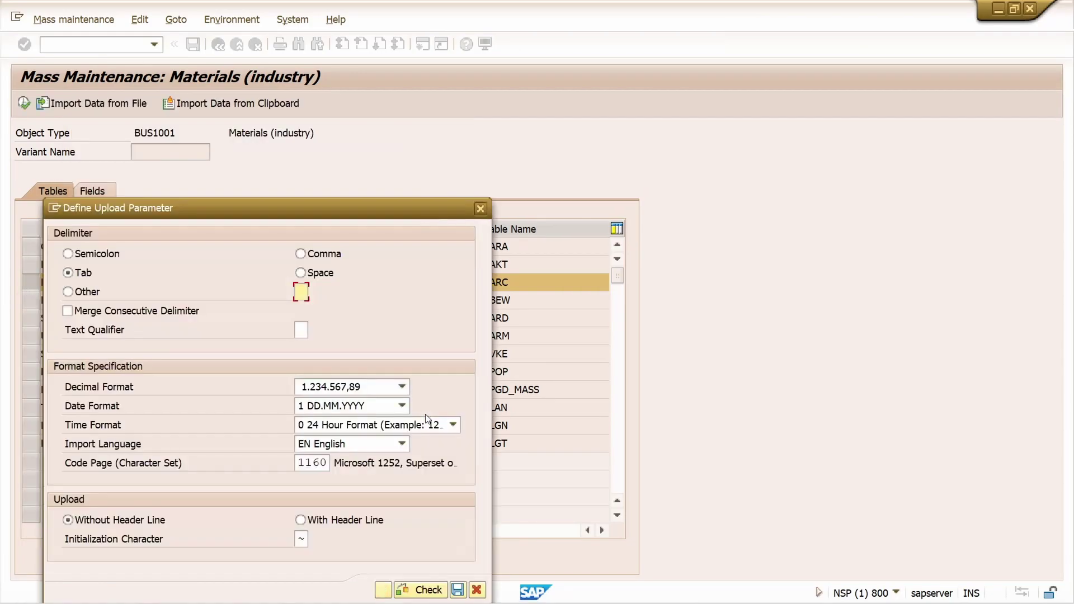
Step: Set the tab-delimited upload parameters to With Header Line and execute the clipboard import
{"action": "left_click_drag", "start_coordinate": [374, 206], "coordinate": [423, 53]}
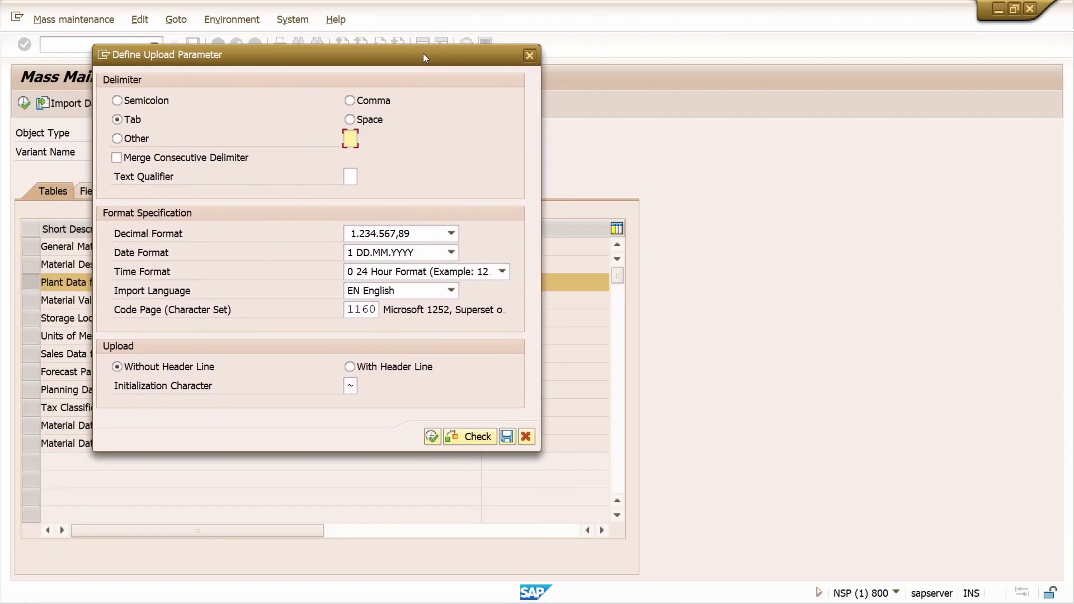
{"action": "left_click", "coordinate": [375, 374]}
{"action": "left_click", "coordinate": [431, 439]}
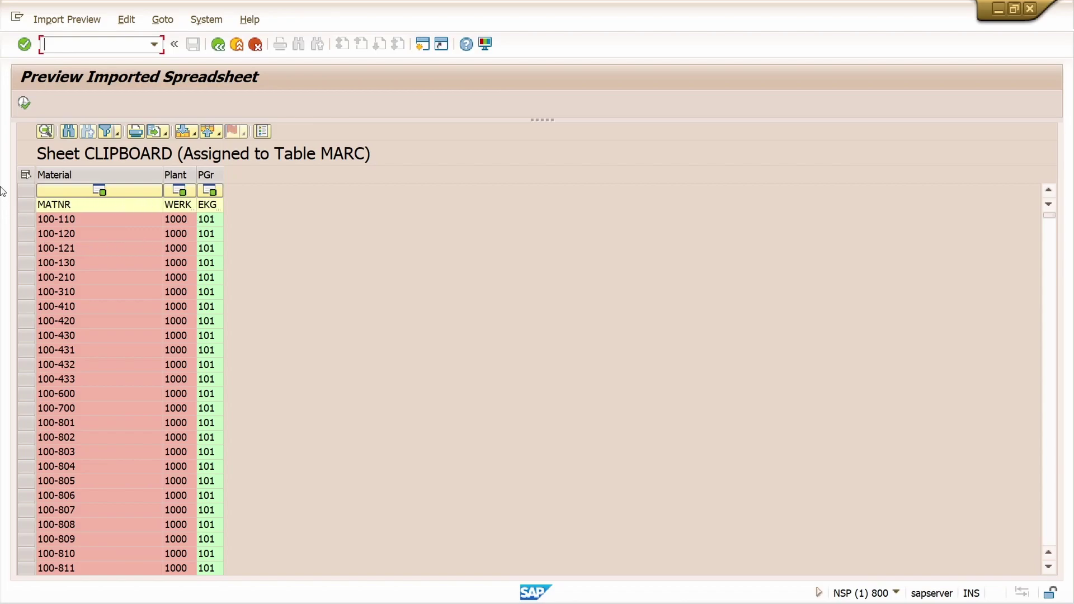
Step: Transfer all previewed clipboard rows into mass maintenance and save the purchasing groups, accepting the immediate-effect warning
{"action": "left_click", "coordinate": [26, 175]}
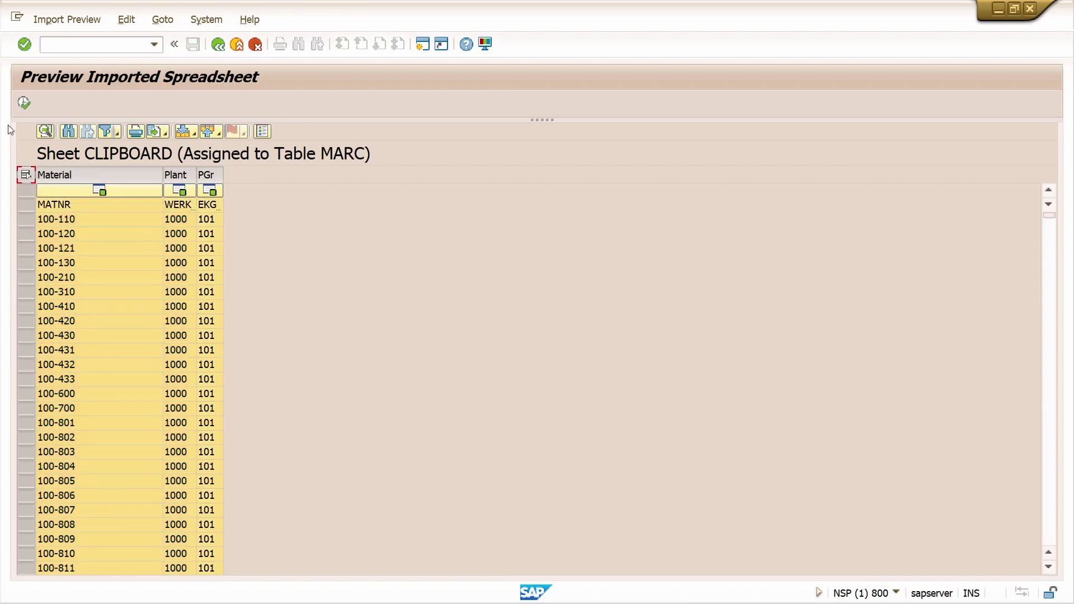
{"action": "left_click", "coordinate": [25, 103]}
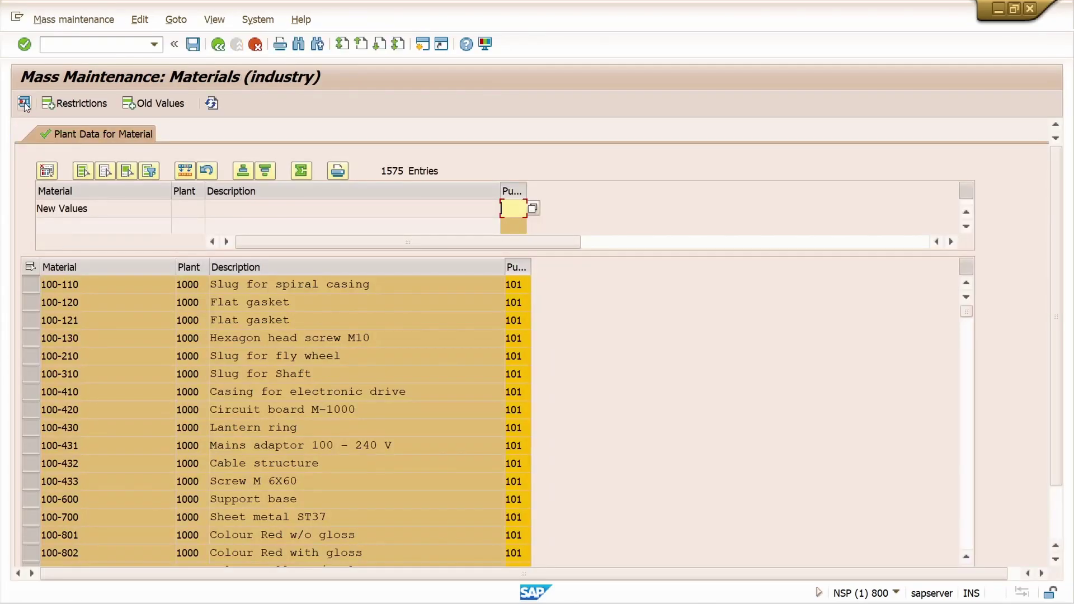
{"action": "left_click", "coordinate": [193, 45]}
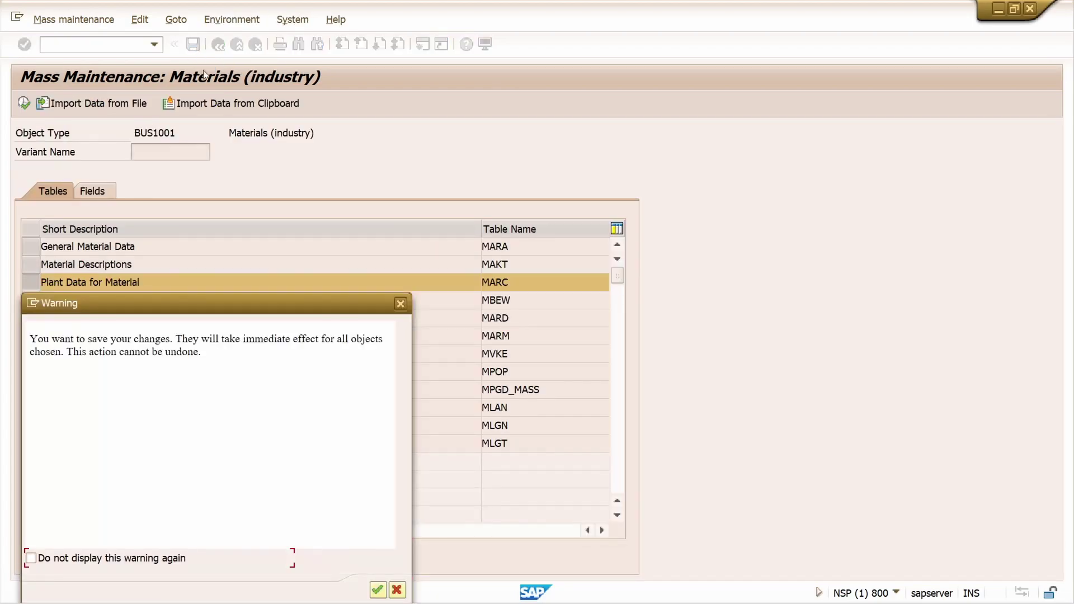
{"action": "left_click_drag", "start_coordinate": [296, 303], "coordinate": [324, 136]}
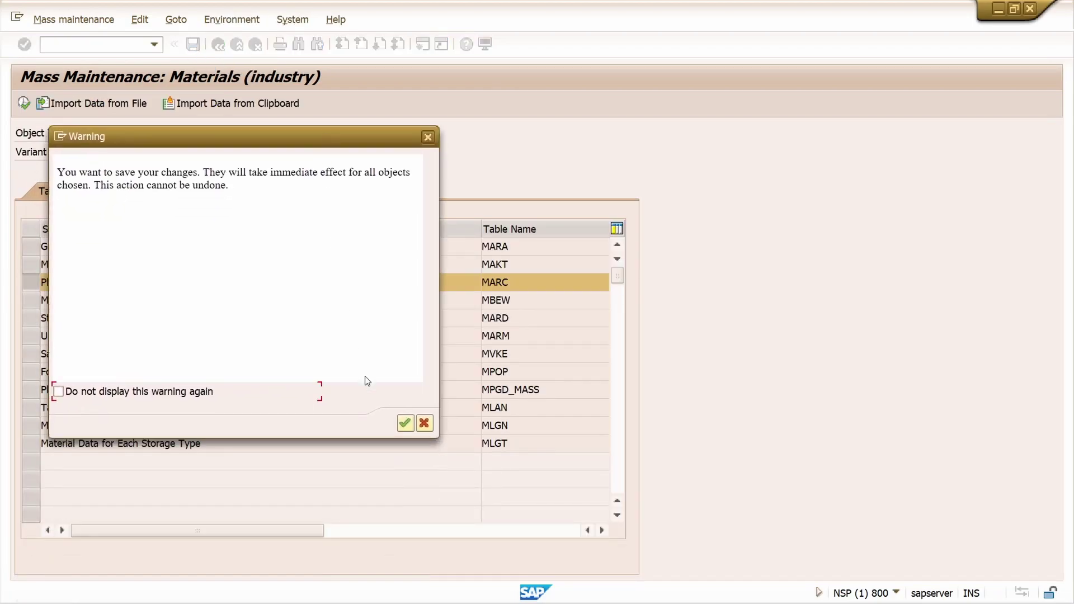
{"action": "left_click", "coordinate": [404, 428]}
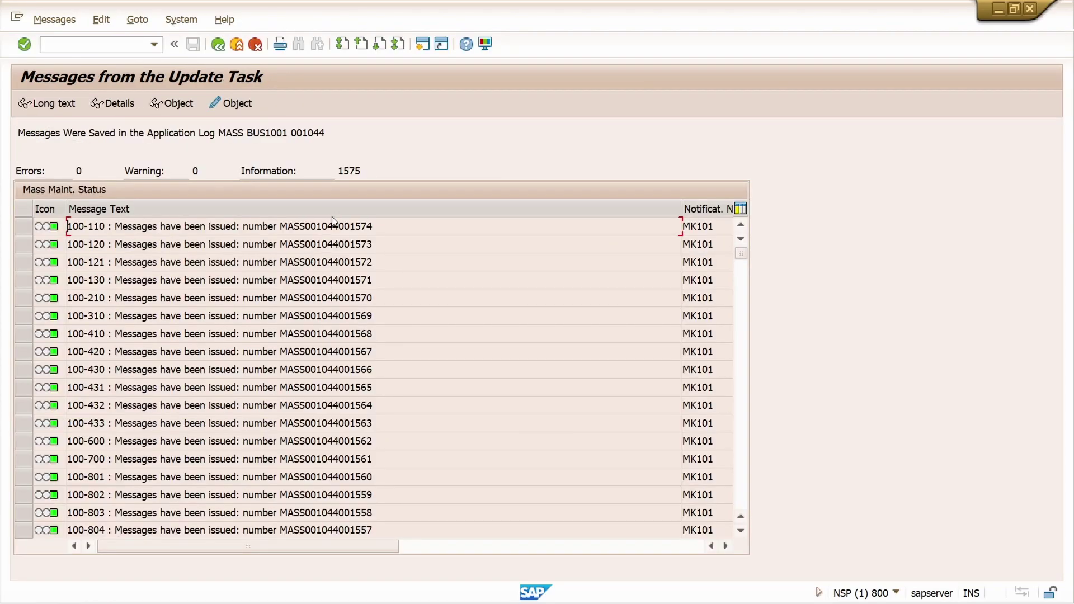
Step: Open the MM60 materials list in the current session, upload the material numbers from the clipboard and run it for plant 1000
{"action": "left_click", "coordinate": [79, 42]}
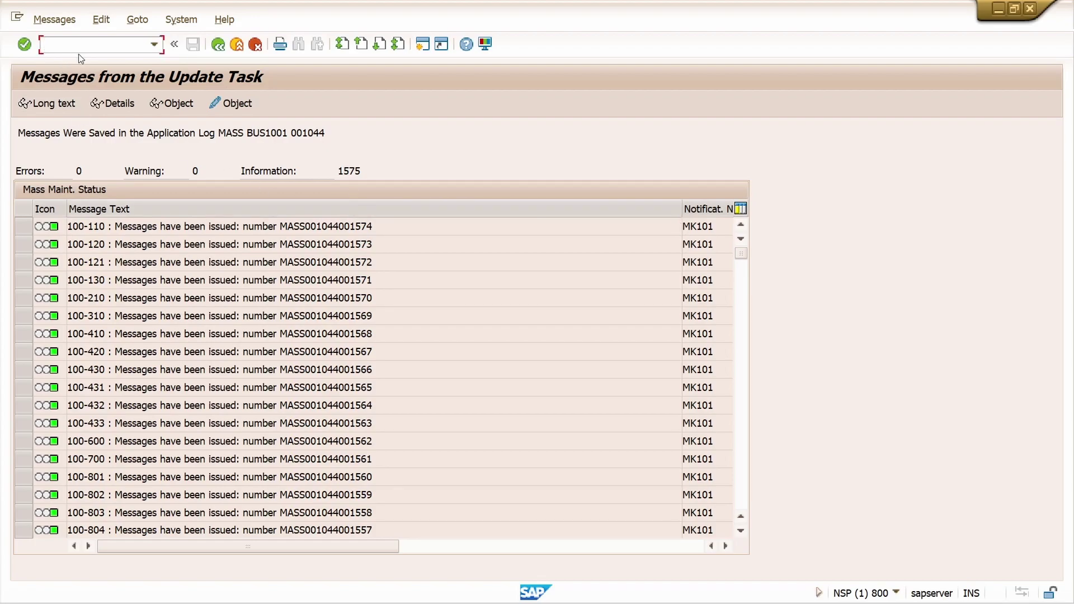
{"action": "type", "text": "/n"}
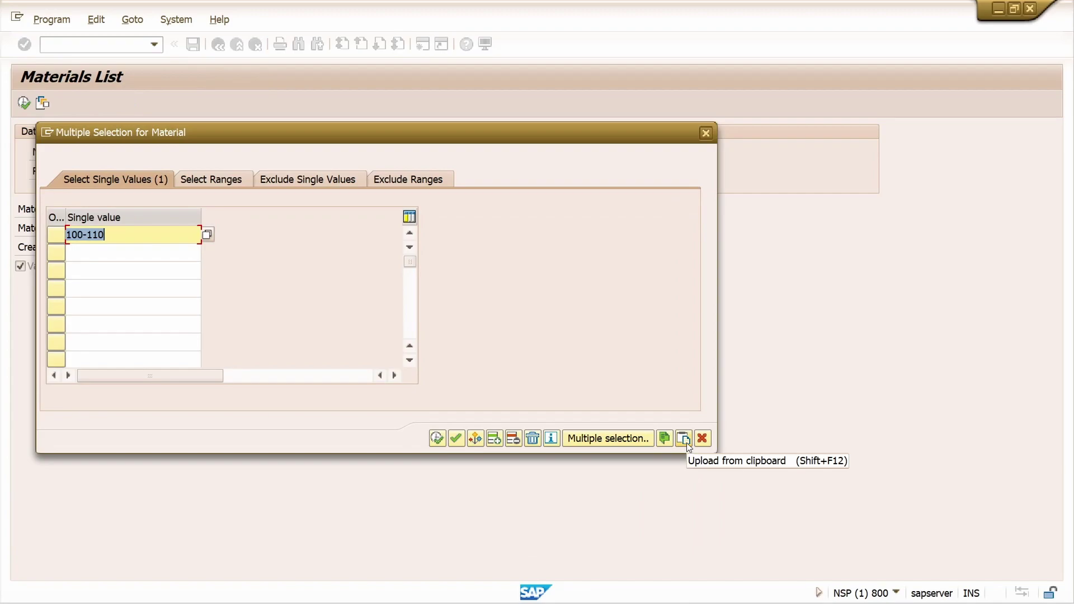
{"action": "left_click", "coordinate": [686, 442]}
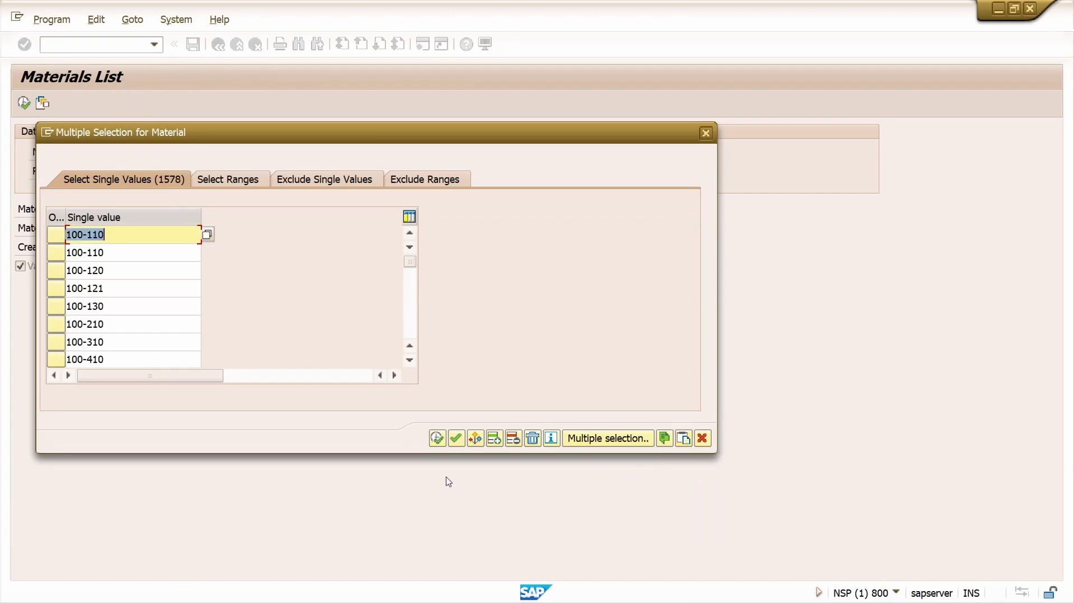
{"action": "left_click", "coordinate": [437, 437]}
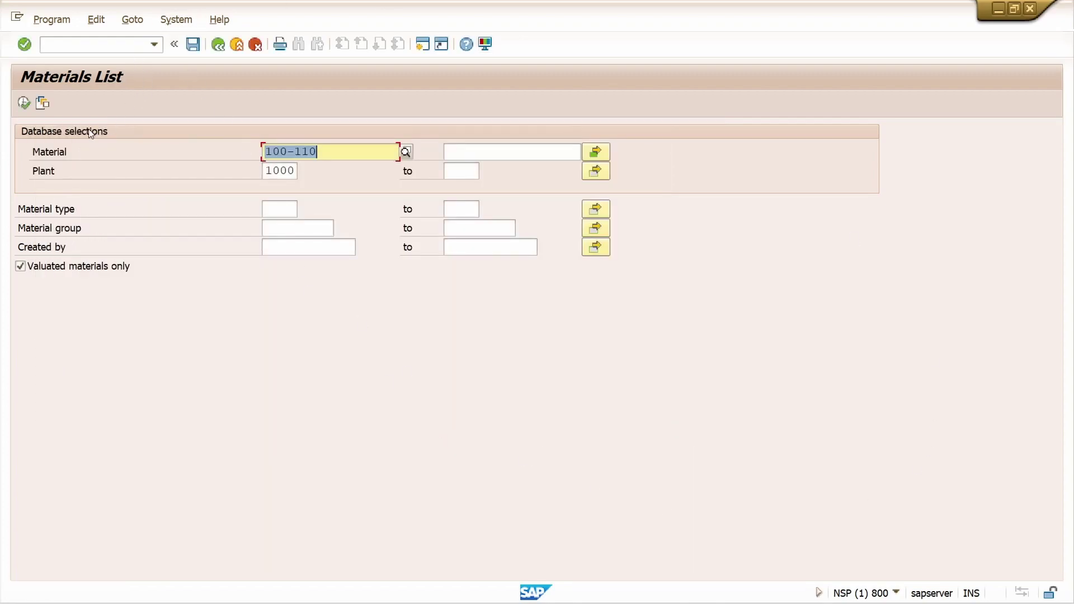
{"action": "left_click", "coordinate": [21, 104]}
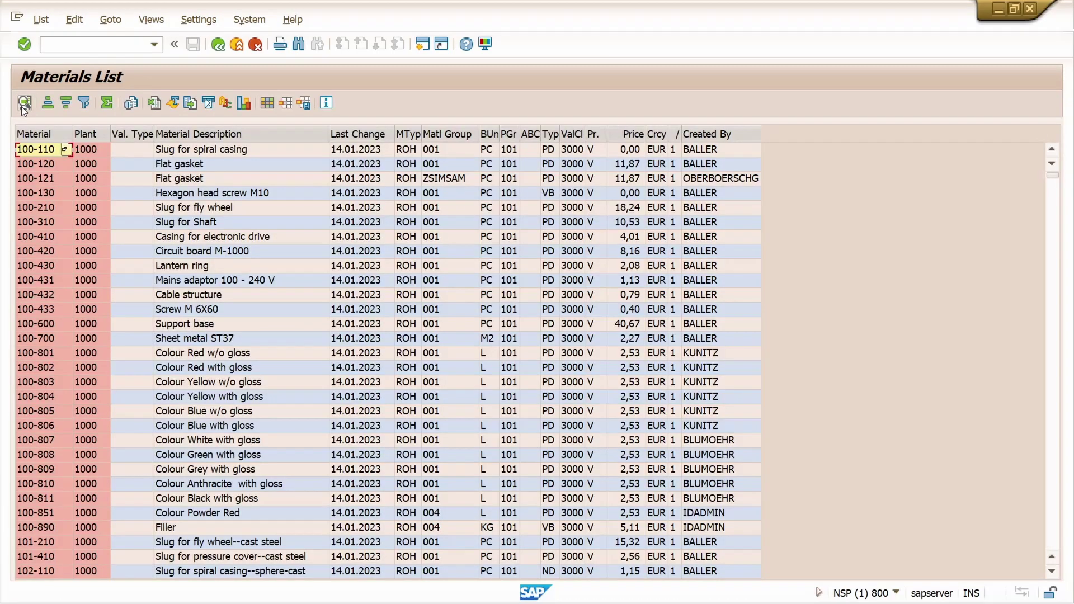